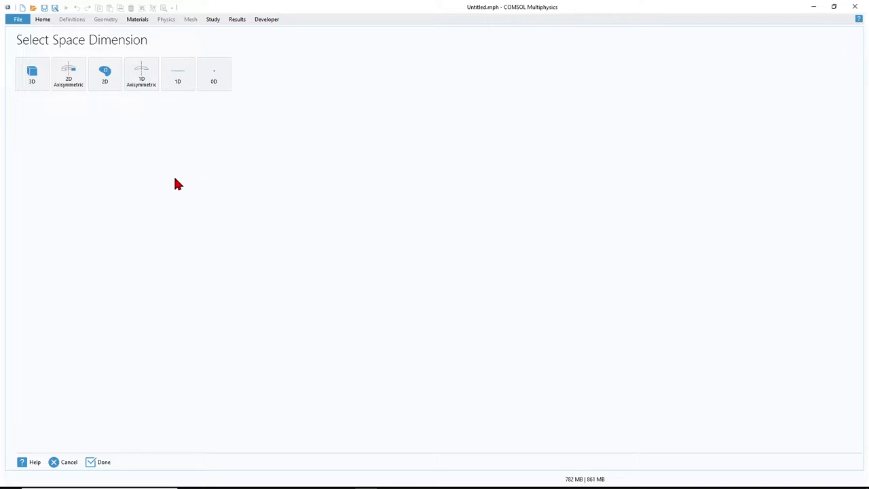
- Create a 2D model with the AC/DC Electrical Circuit interface and a Time Dependent study
left_click(105, 78)
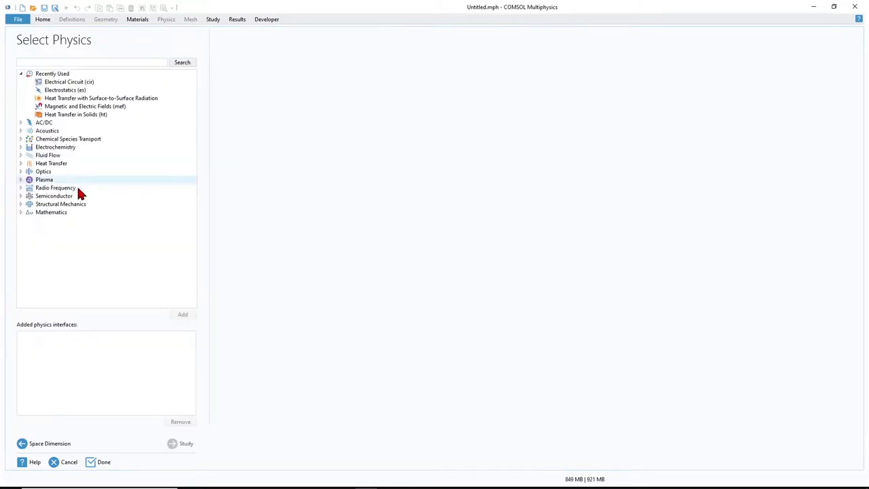
left_click(21, 123)
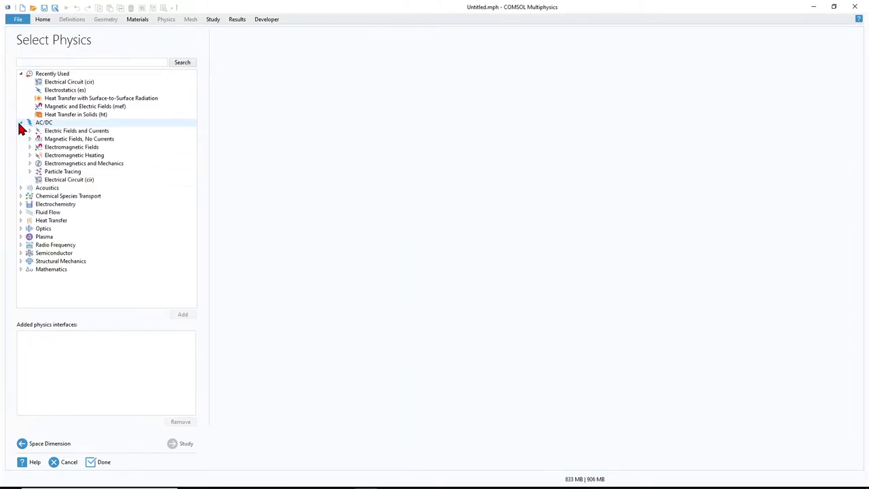
left_click(67, 180)
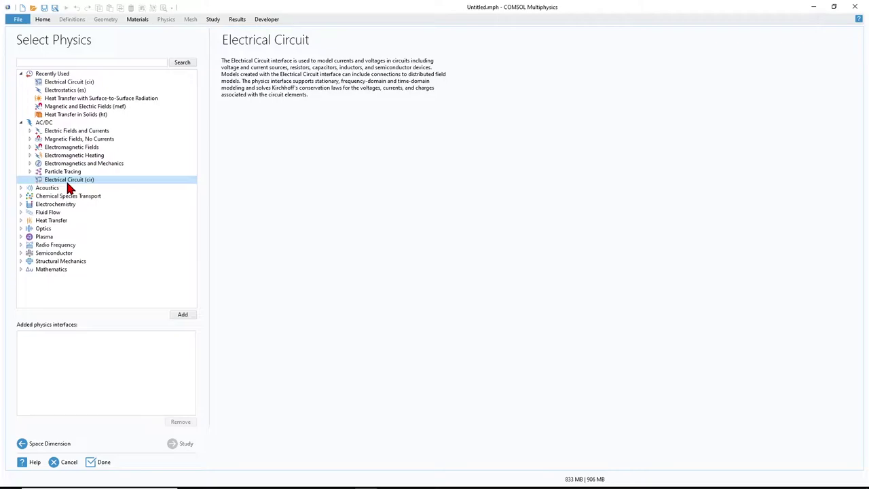
double_click(65, 180)
left_click(184, 445)
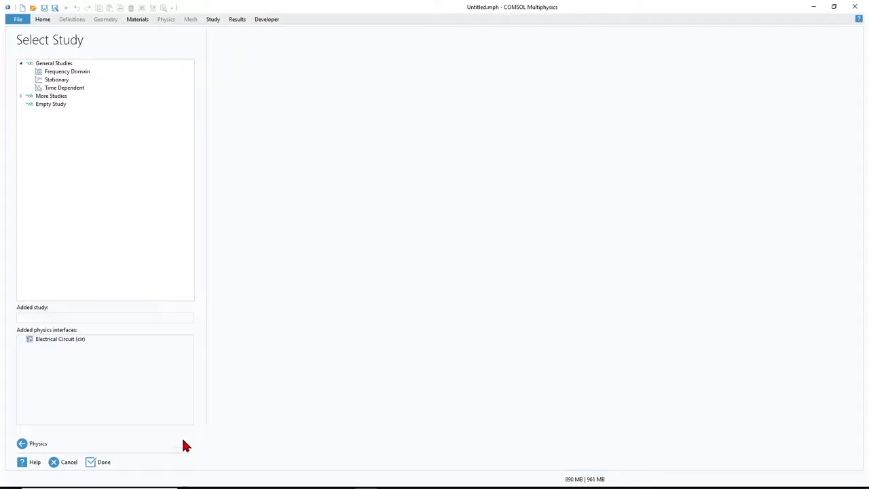
left_click(78, 90)
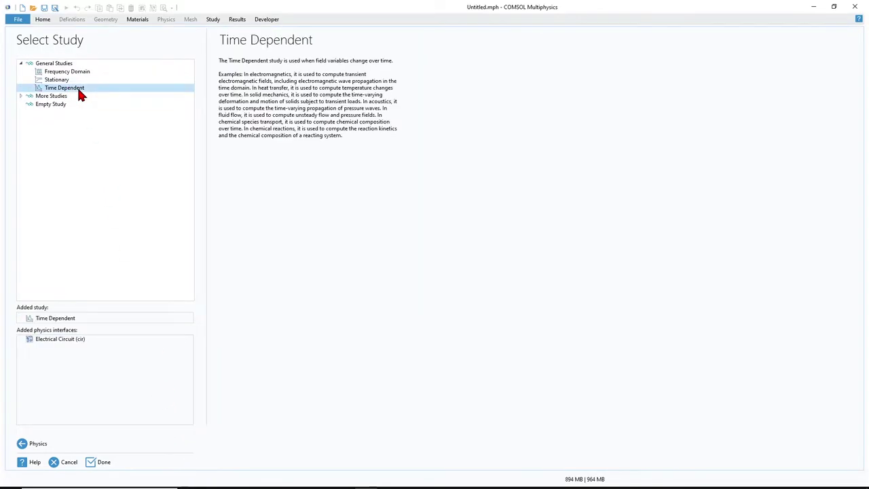
left_click(102, 463)
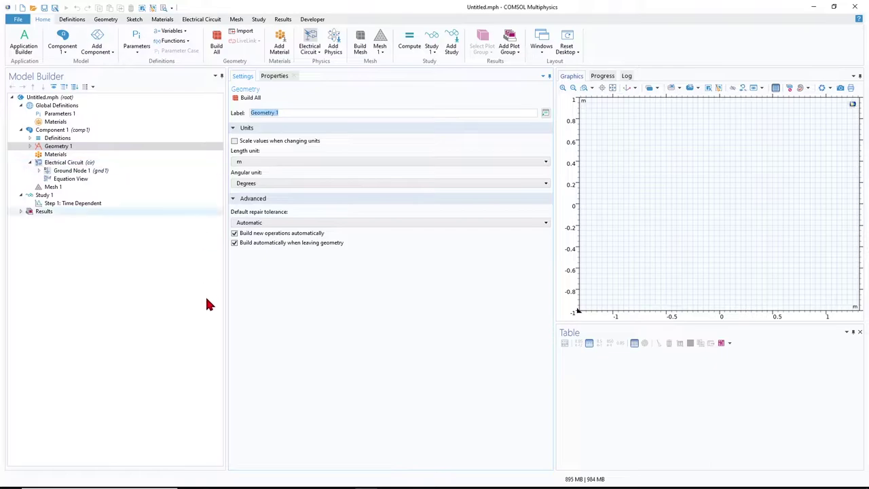
- Check the ground node's connection, and add a voltage source to the electrical circuit between nodes 1 and 0
left_click(90, 169)
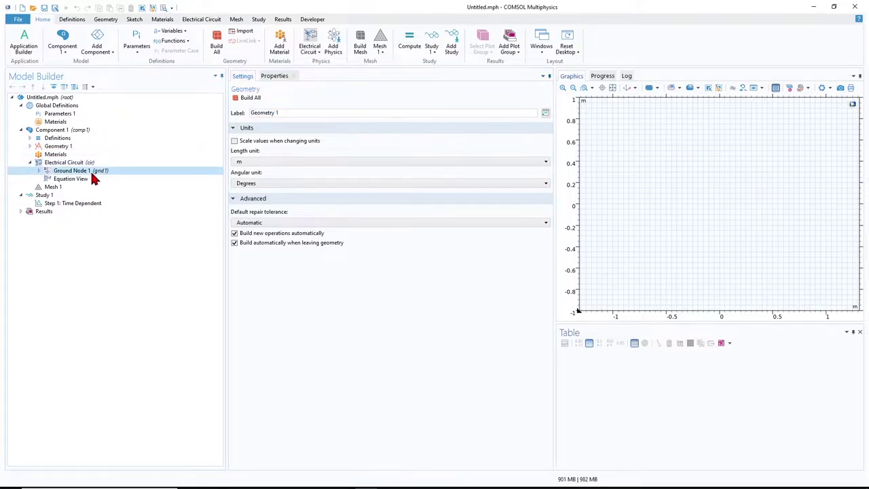
left_click(341, 156)
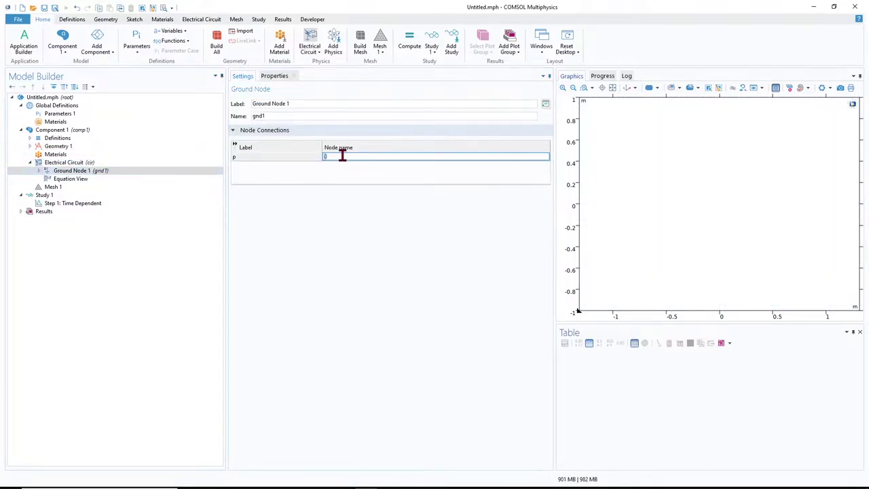
right_click(69, 163)
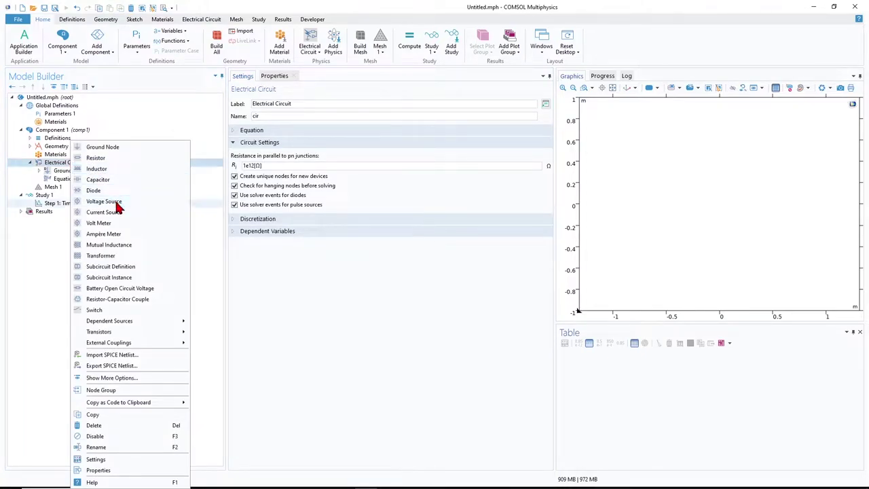
left_click(116, 203)
left_click(337, 156)
left_click(338, 165)
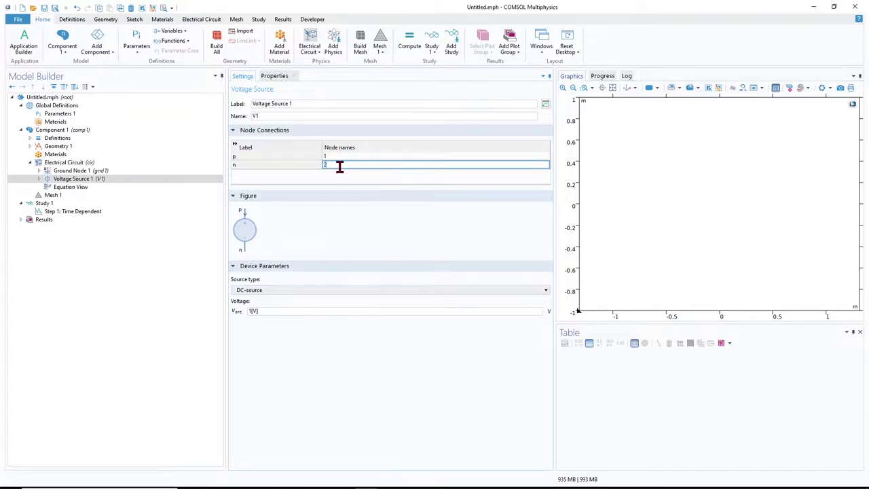
type("0")
left_click(330, 157)
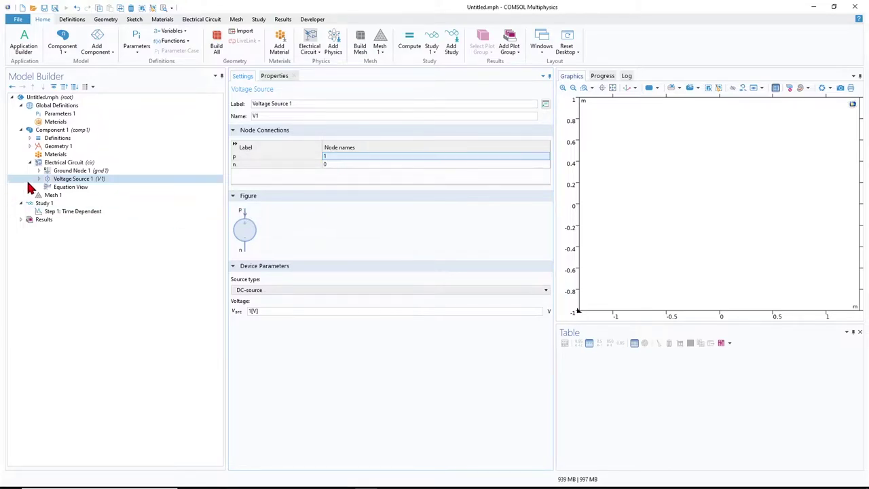
- Add a resistor to the electrical circuit with p connected to node 1 and n to node 2
right_click(75, 162)
left_click(62, 165)
right_click(62, 165)
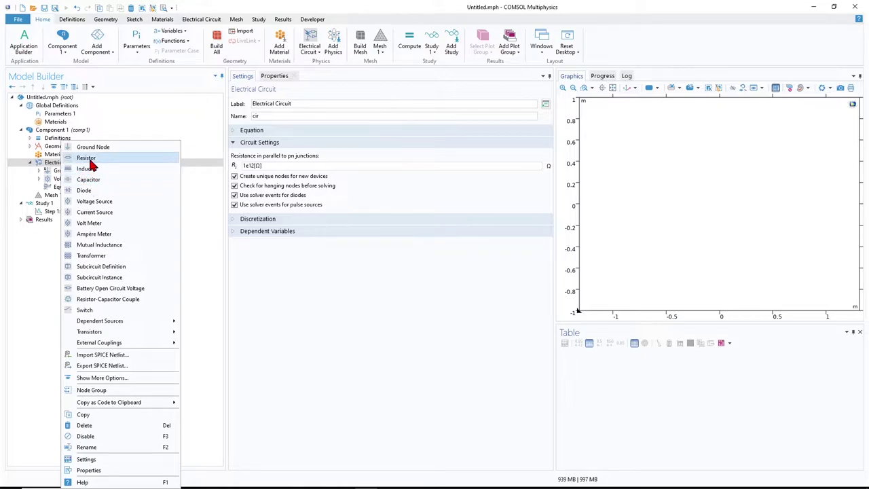
left_click(87, 157)
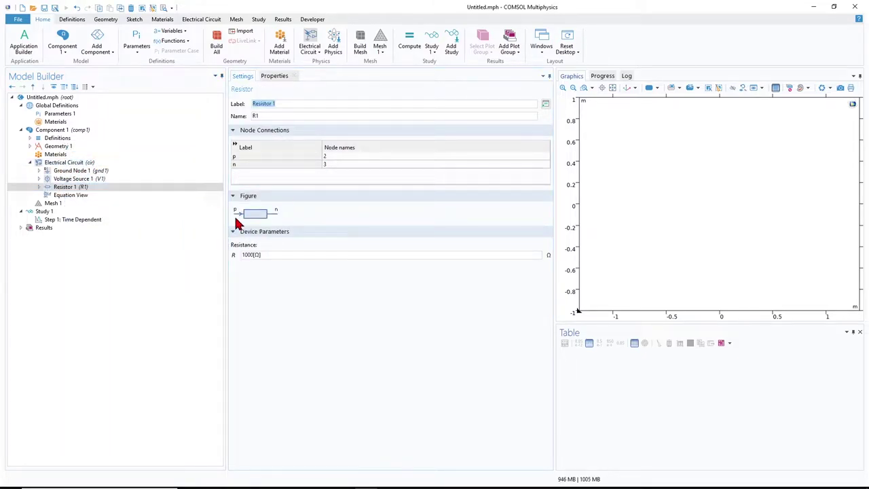
left_click(333, 155)
type("1")
left_click(330, 165)
type("2")
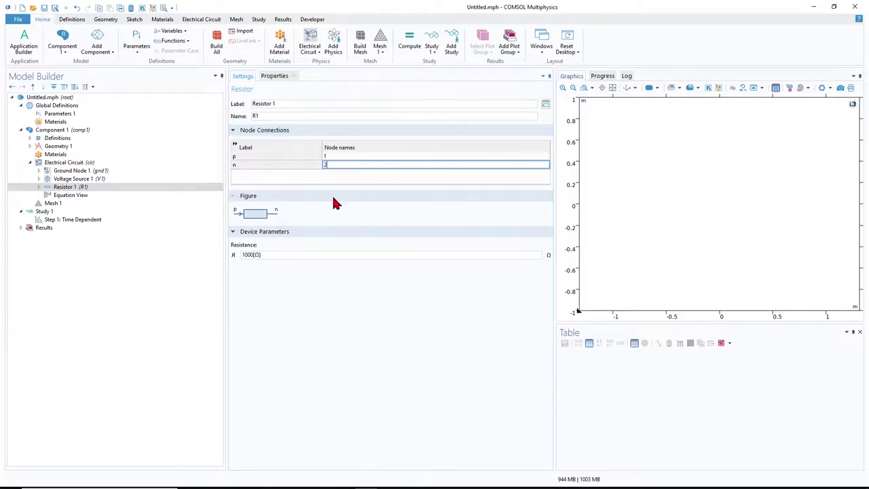
left_click(334, 196)
- Set the resistance of the resistor between nodes 1 and 2 to 1 Ω
right_click(68, 163)
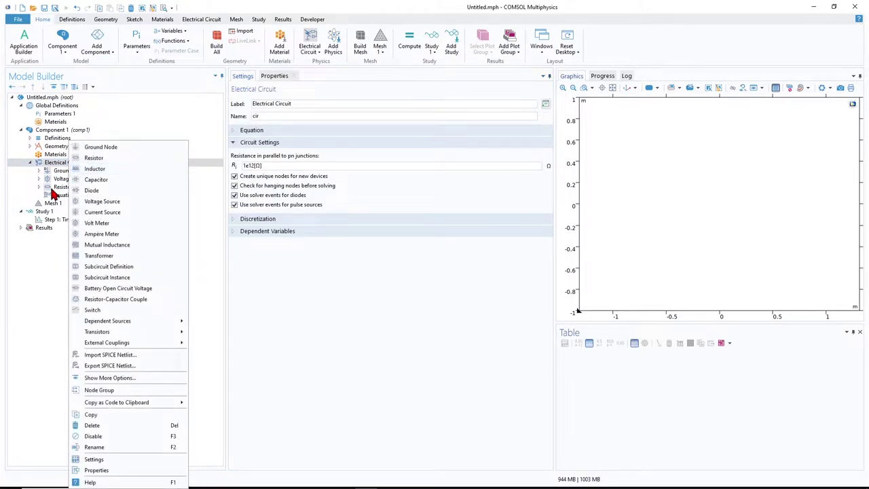
left_click(63, 188)
left_click(256, 232)
key("BackSpace")
key("BackSpace")
key("BackSpace")
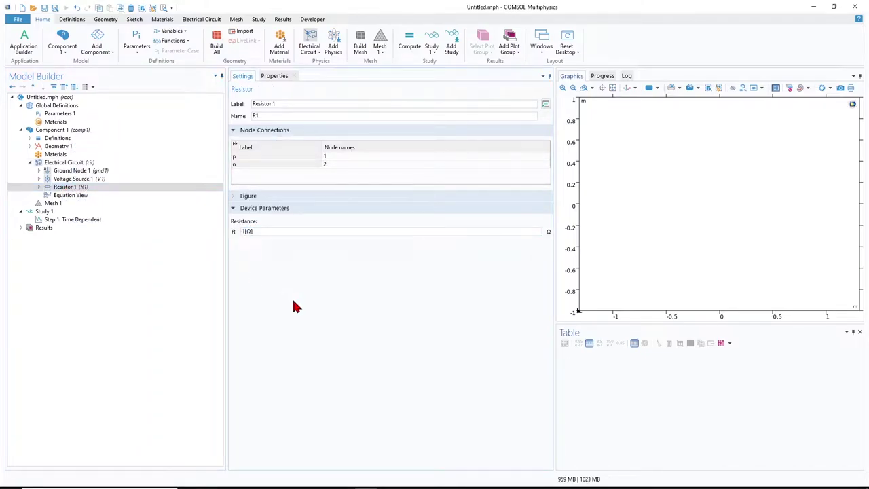
- Add a second resistor of 0.1 Ω to the electrical circuit, connected between nodes 2 and 3
right_click(73, 164)
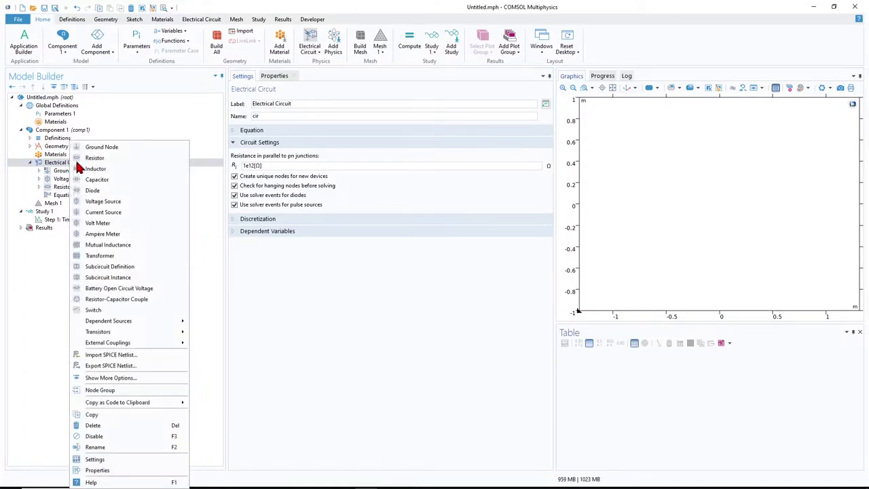
left_click(95, 159)
left_click(342, 154)
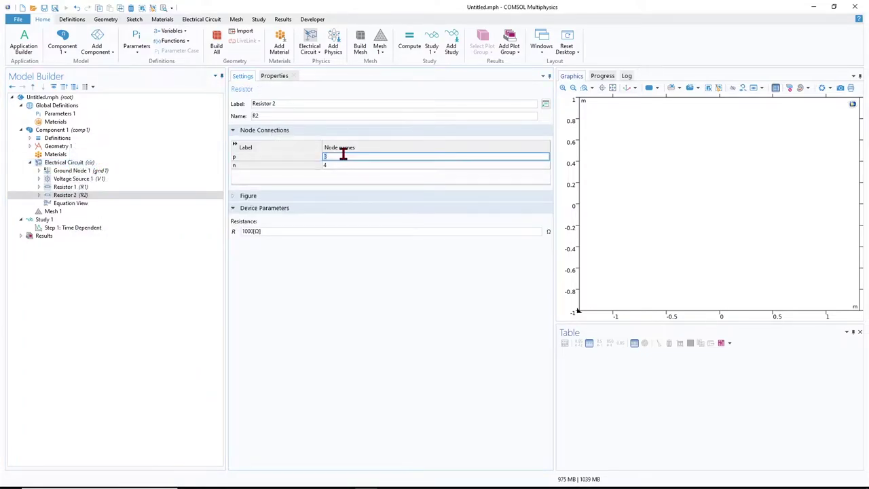
type("2")
left_click(339, 163)
type("3")
key("Return")
double_click(252, 231)
type("0.1")
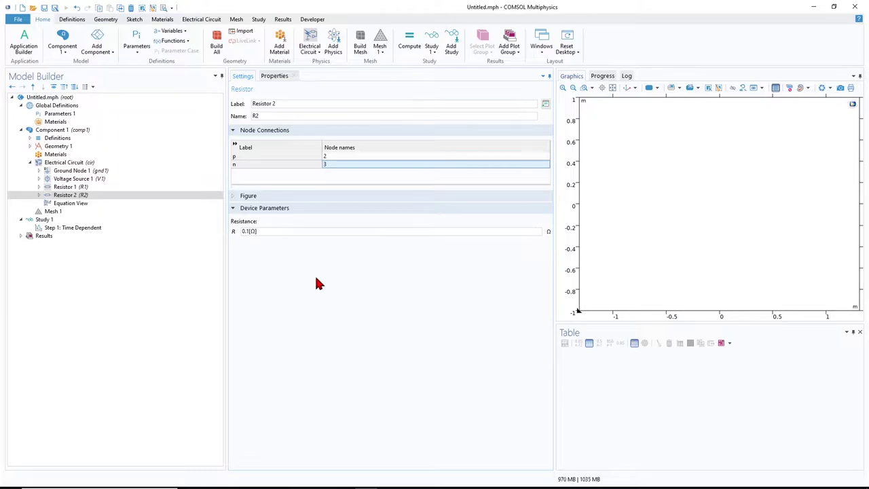
- Add an inductor to the electrical circuit between nodes 3 and 0, with an inductance of 0.11 H
left_click(75, 163)
right_click(75, 163)
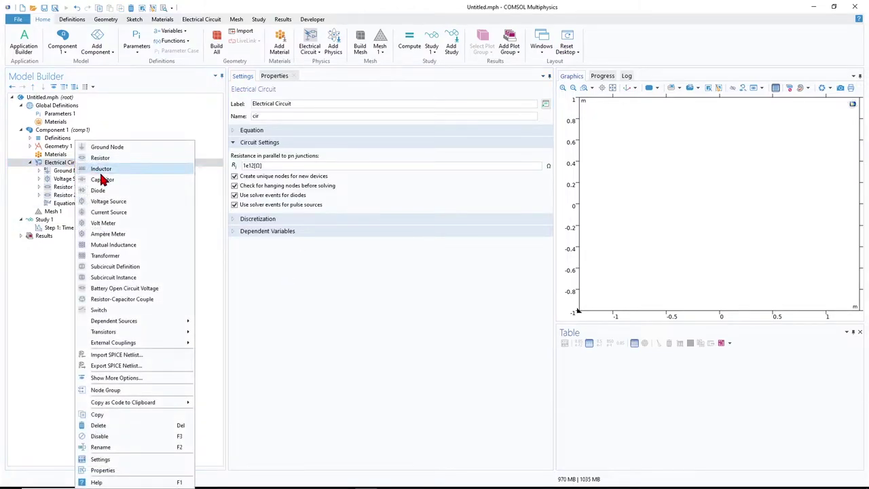
left_click(102, 169)
left_click(333, 157)
type("3")
key("Return")
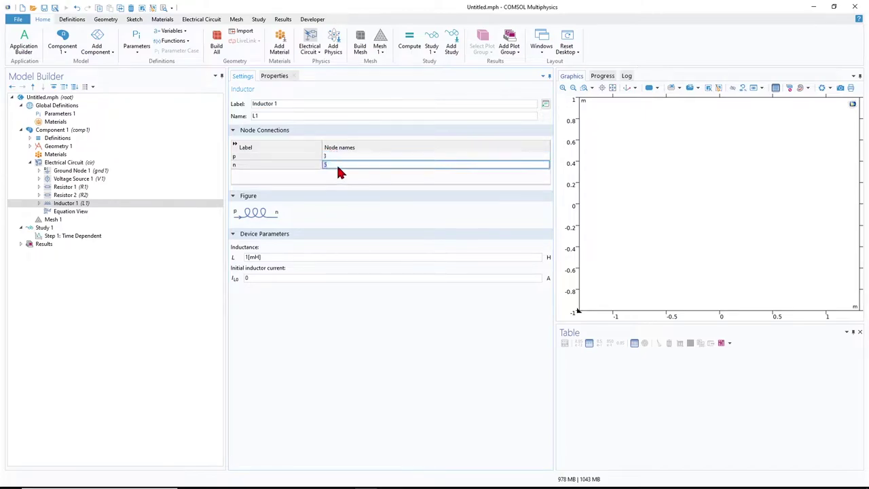
type("0")
key("Return")
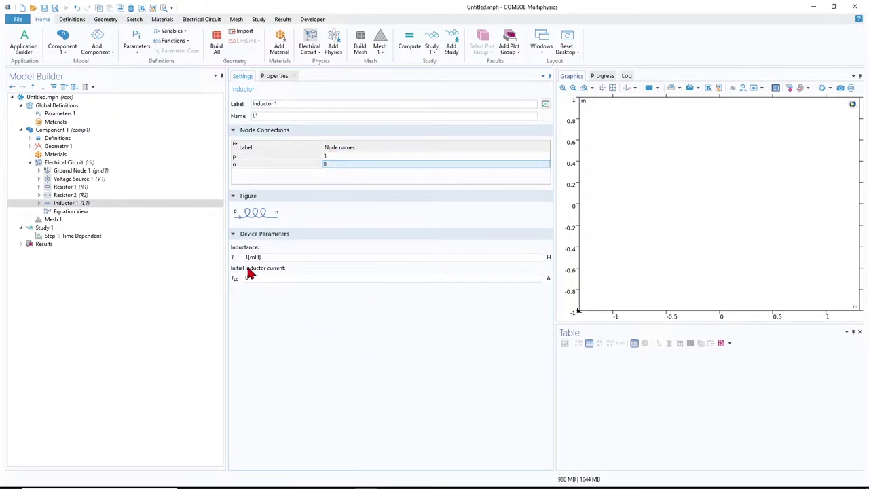
left_click(253, 257)
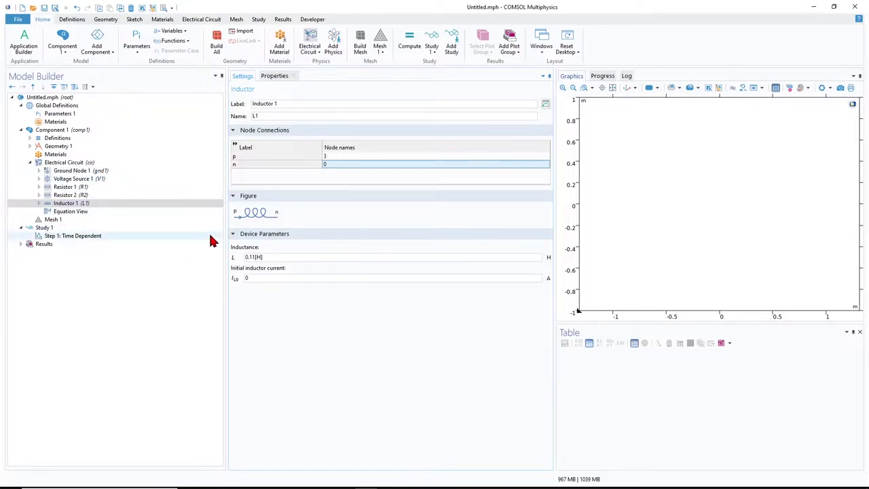
- Compare the circuit with the diagram in the PowerPoint presentation, and review the voltage source's settings back in COMSOL
left_click(321, 485)
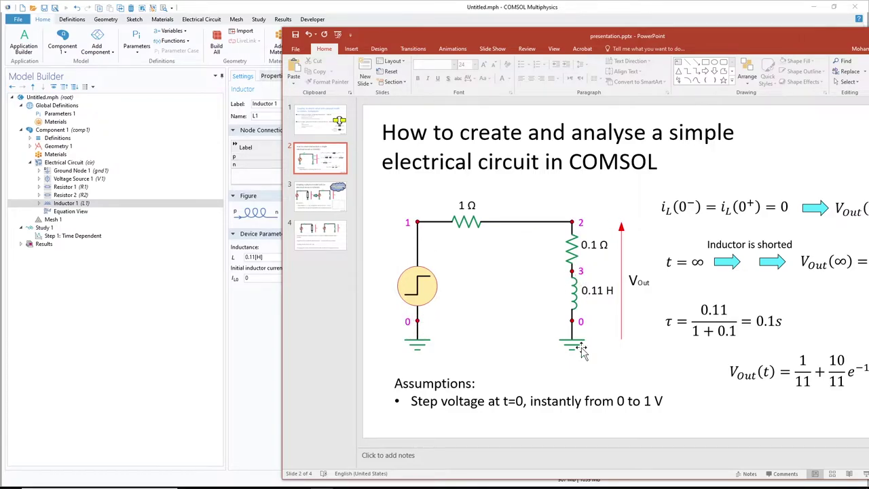
left_click_drag(423, 41, 575, 88)
left_click(493, 13)
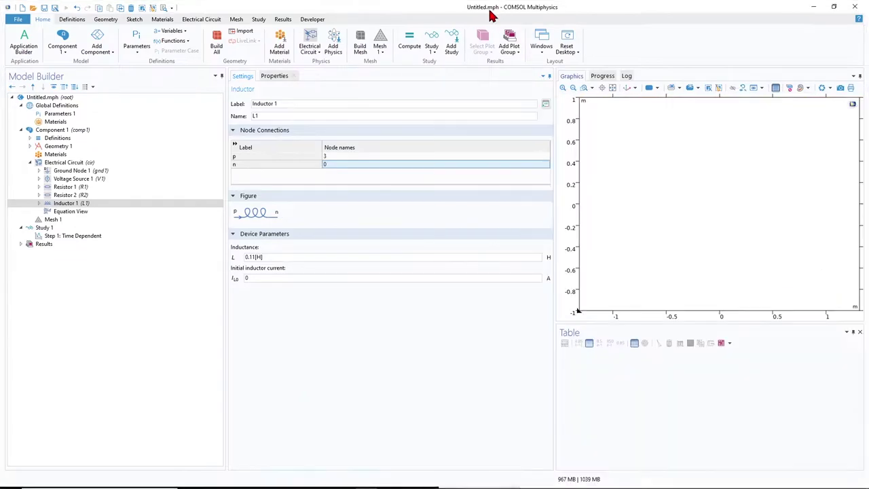
left_click(91, 180)
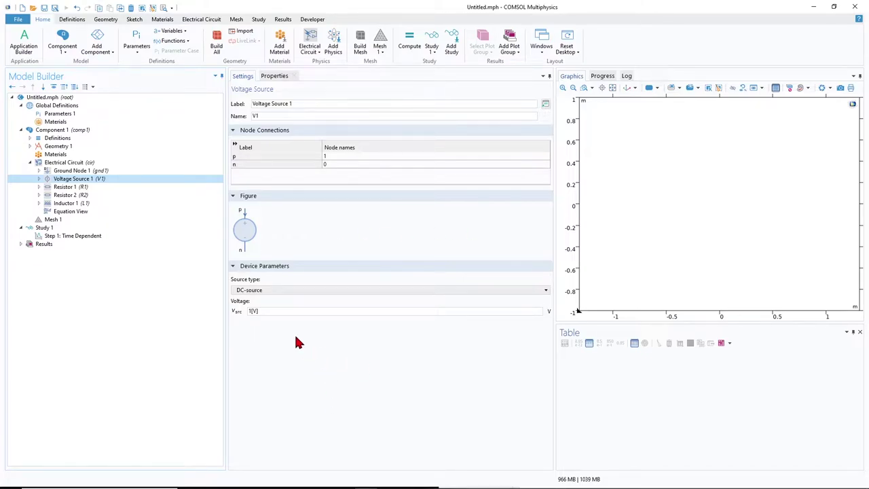
- Set the time-dependent study's output times to range(0,0.001,1) and compute the study
left_click(88, 237)
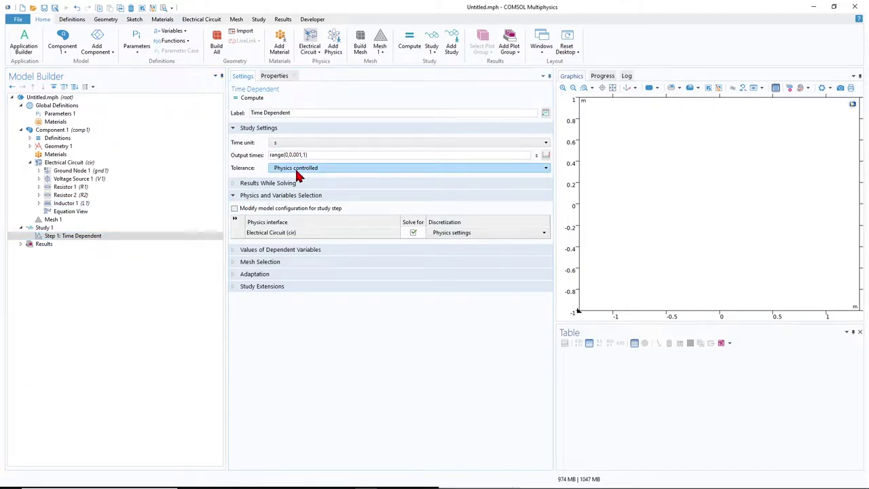
left_click(251, 99)
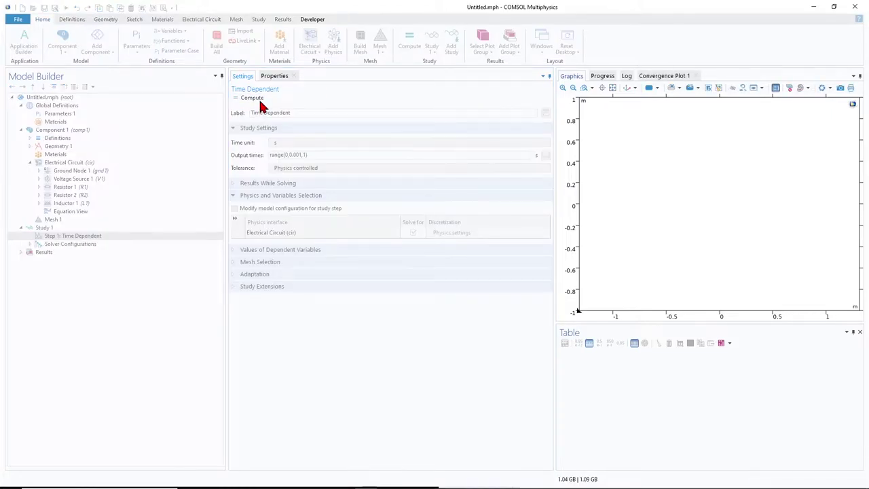
- Add a 1D plot group to the results and insert a Global plot in it
left_click(39, 252)
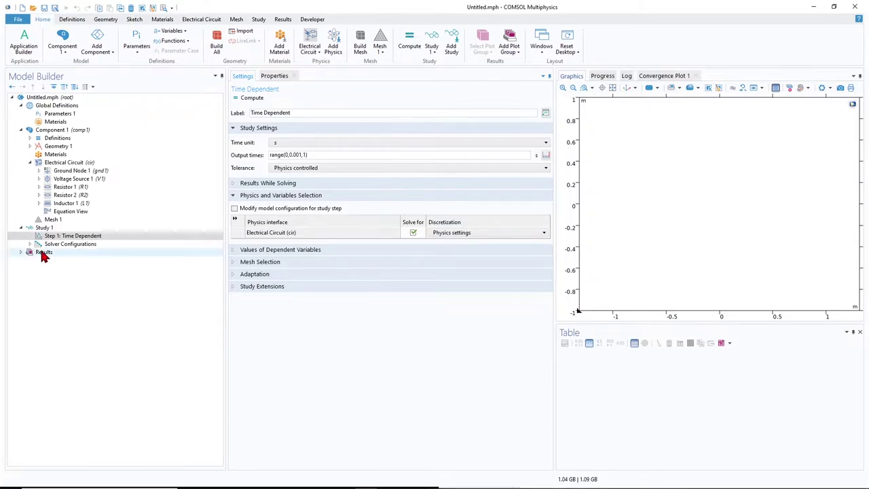
right_click(39, 251)
left_click(69, 278)
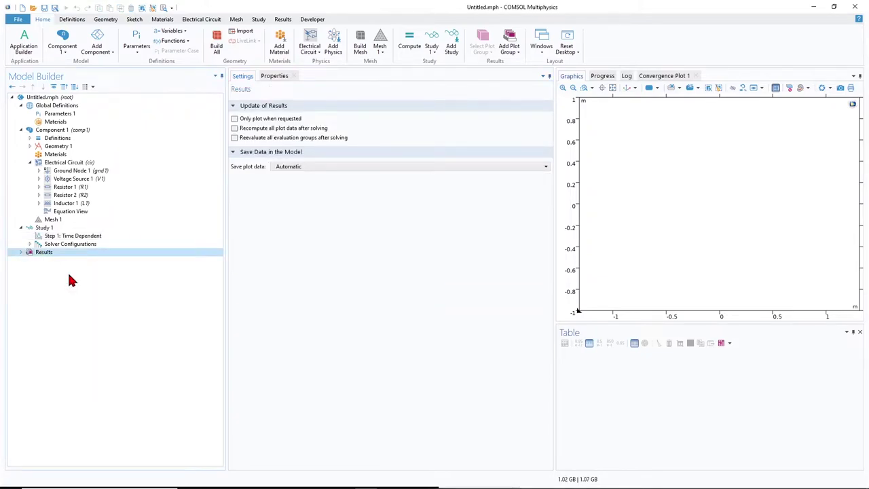
right_click(60, 287)
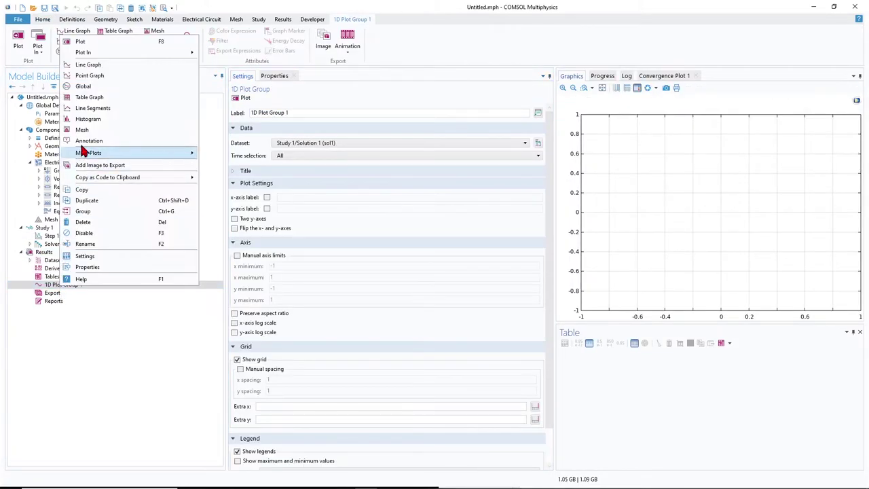
left_click(88, 89)
- Add the voltage at node 2 (cir.v_2) from the Electrical Circuit node voltages as the Global plot's y-axis expression
left_click(546, 160)
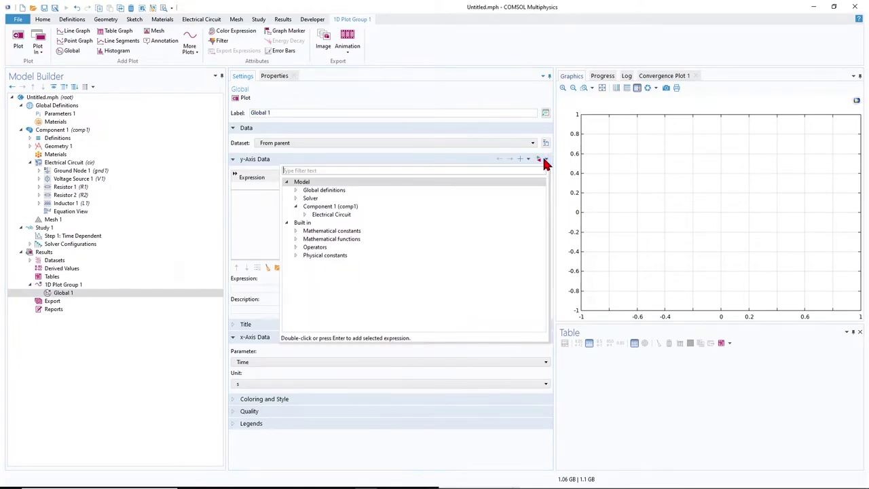
left_click(304, 215)
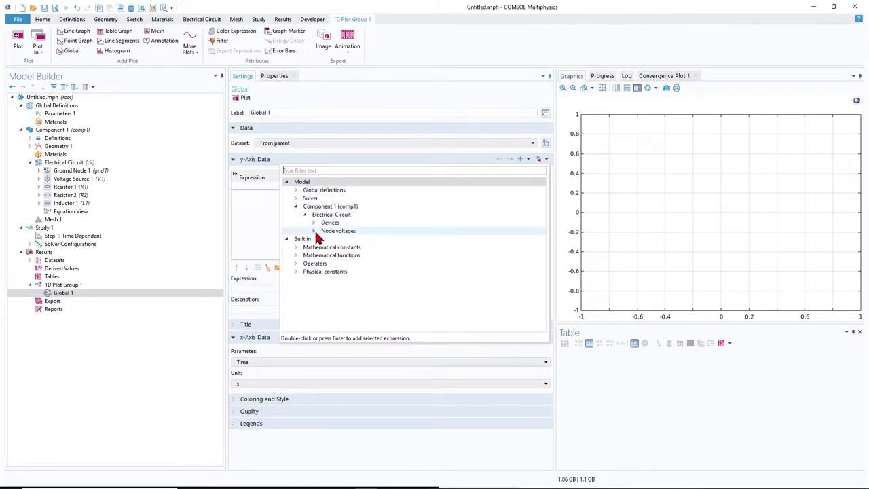
left_click(313, 231)
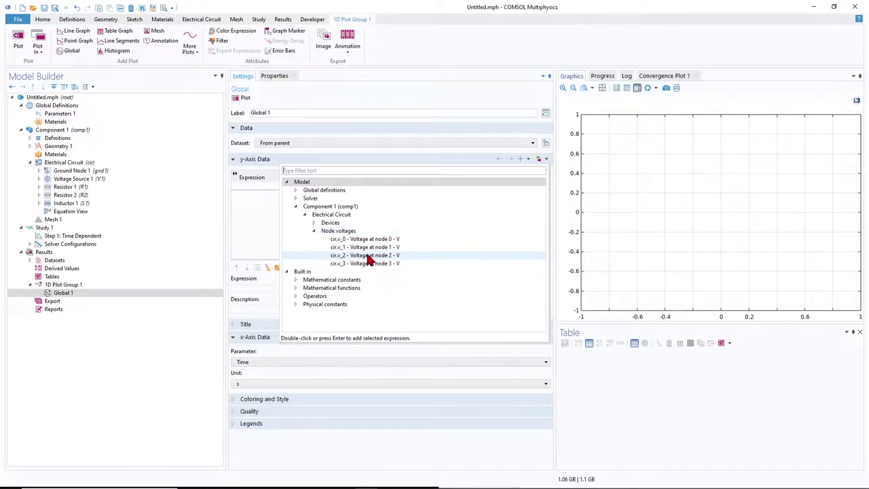
double_click(369, 256)
left_click(344, 479)
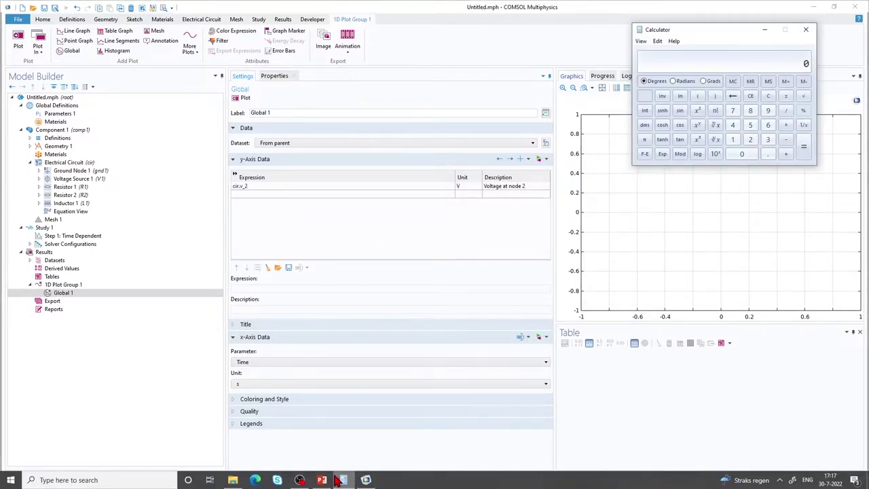
- Plot the voltage at node 2 over time and compare the curve with the calculated values on the PowerPoint slide
left_click(321, 480)
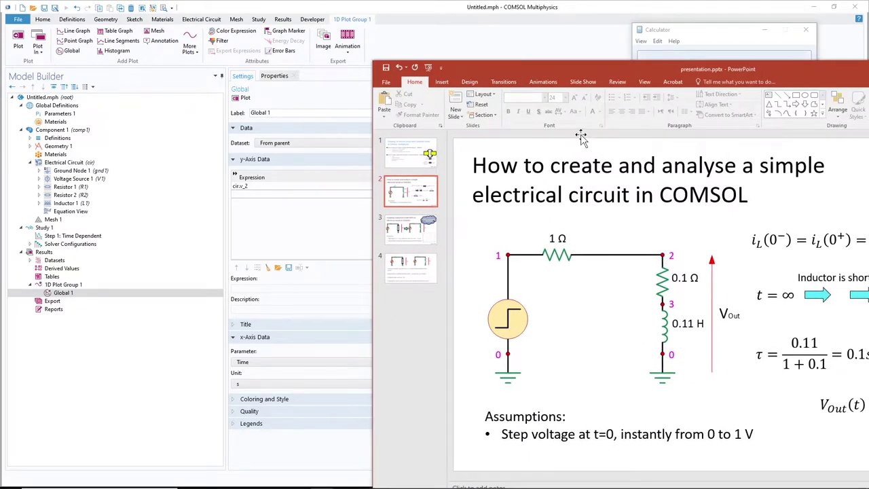
left_click_drag(574, 76, 601, 53)
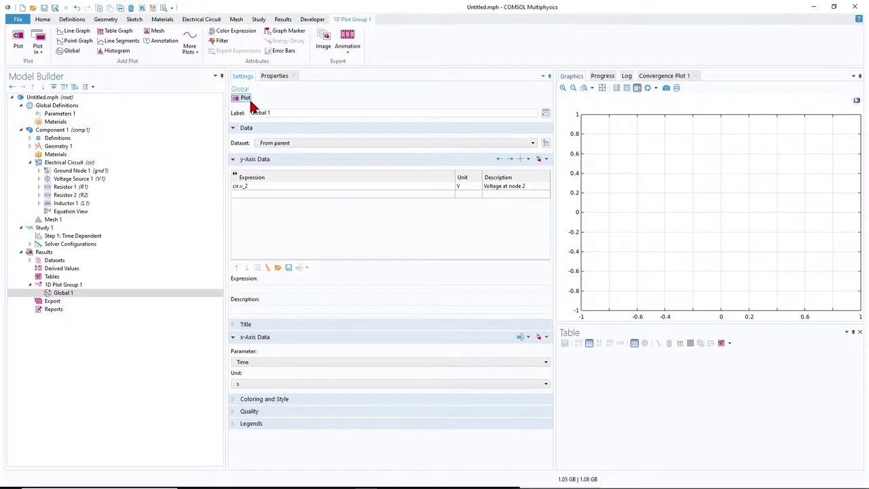
left_click(243, 97)
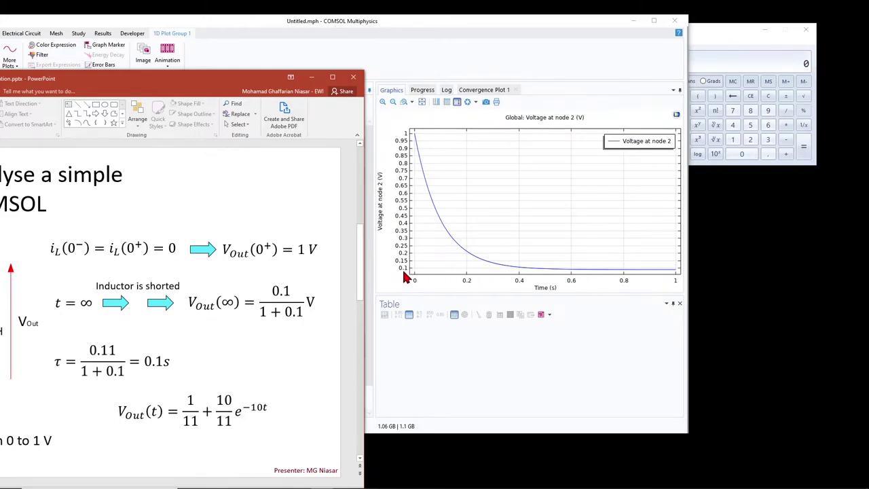
double_click(503, 24)
- Add a second Global plot to 1D Plot Group 1 with the y-axis expression 1/11+10/11*exp(-10*t)
left_click(78, 285)
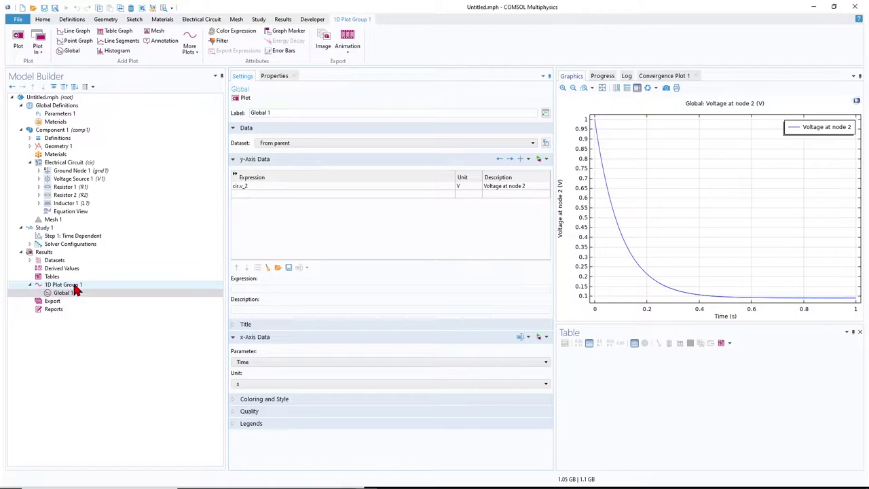
right_click(76, 285)
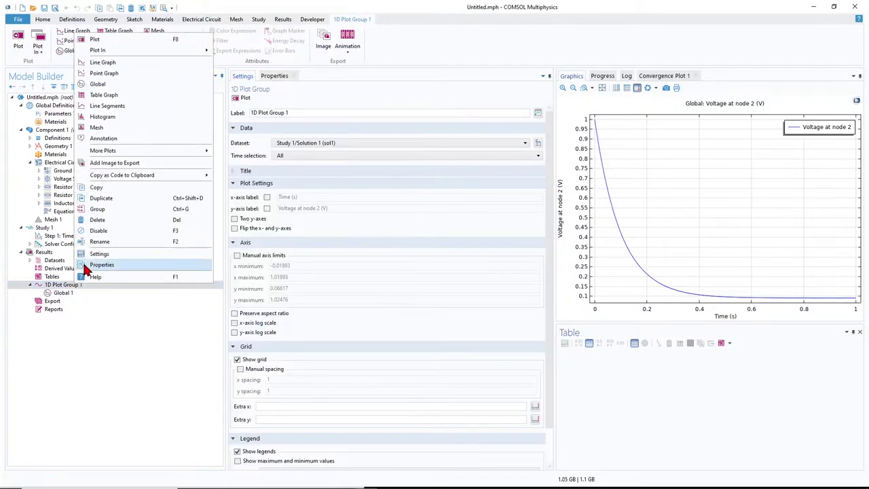
left_click(97, 84)
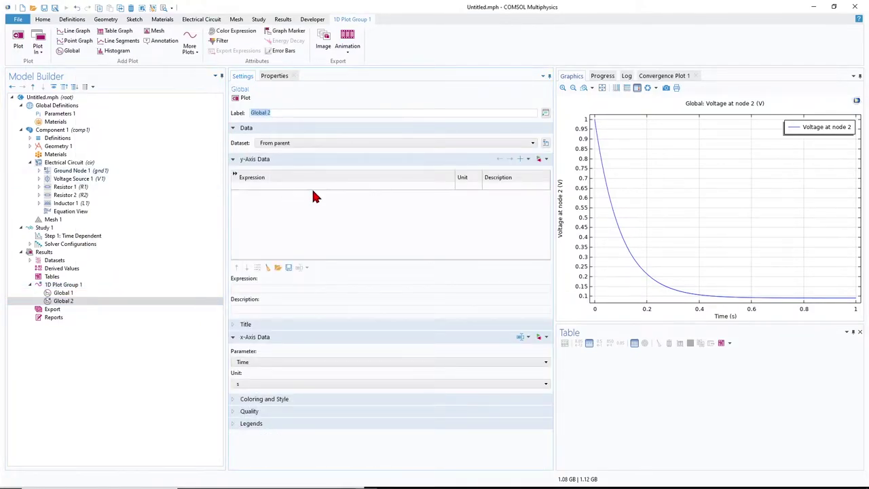
left_click(268, 185)
type("1/11+10/11")
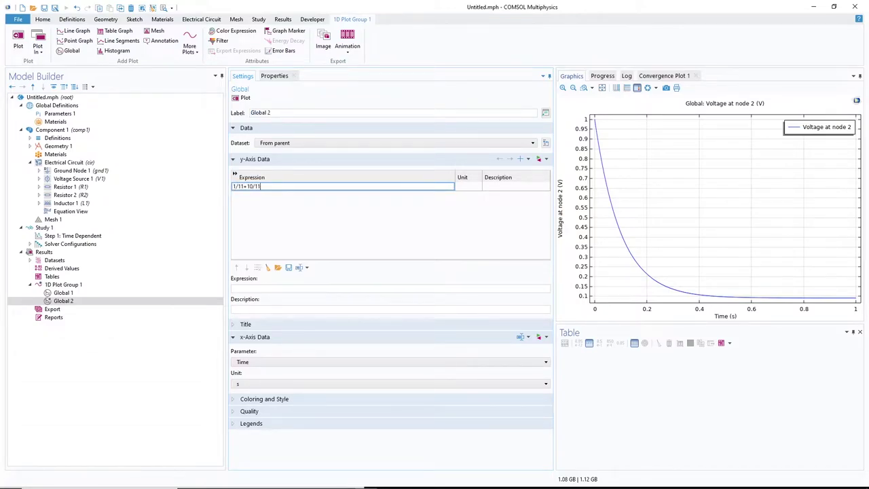
type("*")
key("Return")
- Give the second Global plot the legend prefix Analytical and plot it together with the node 2 voltage
left_click(248, 424)
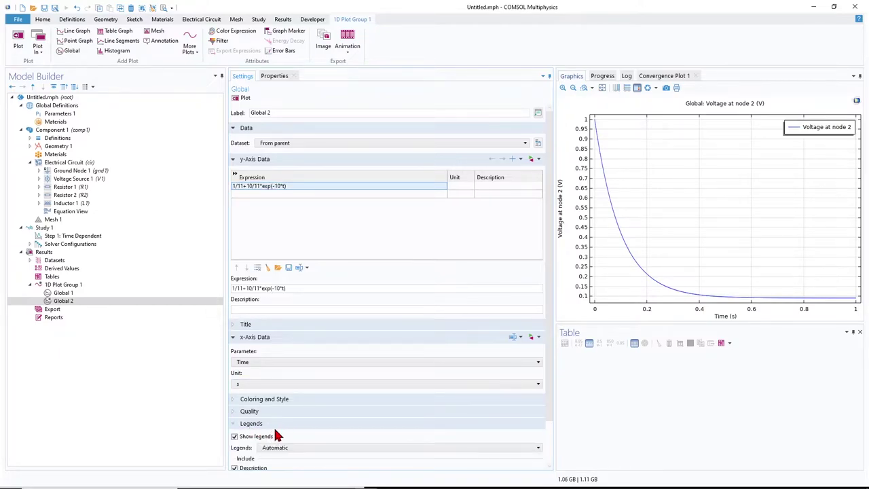
scroll(277, 434, "down", 2)
left_click(270, 454)
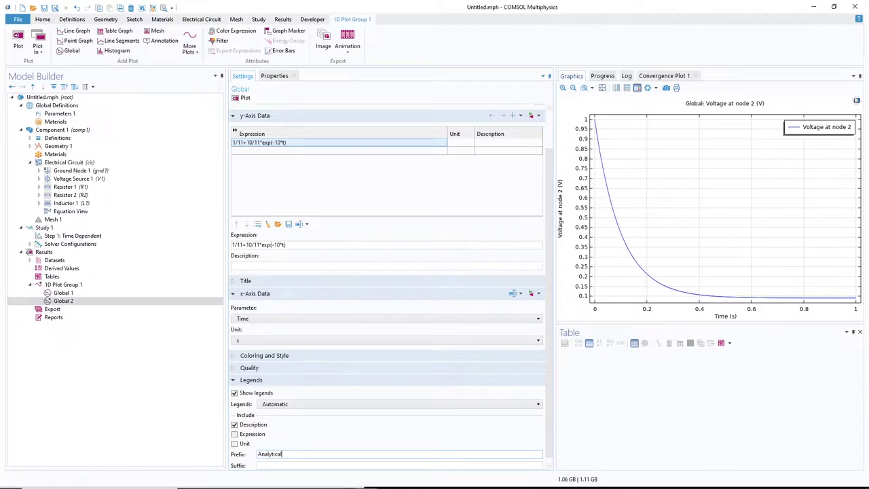
left_click(243, 98)
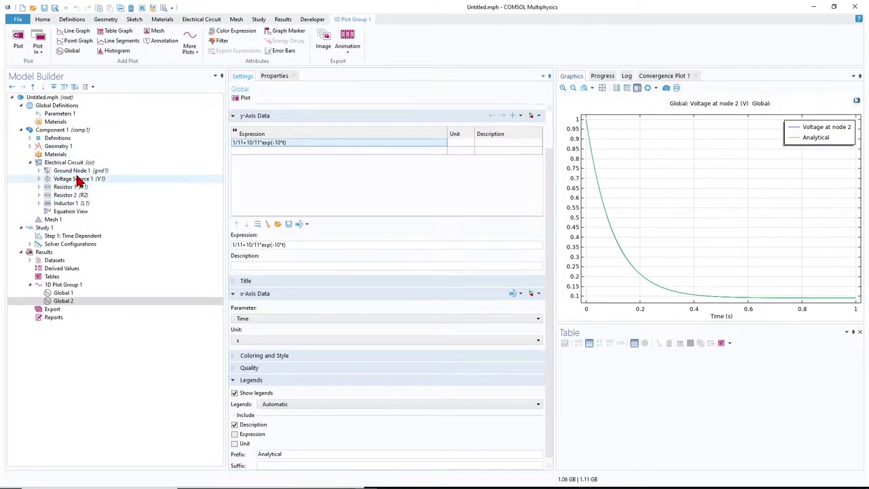
- Switch to the PowerPoint presentation and show slide 3, on coupling a physical model with an electrical circuit, full screen
left_click_drag(464, 16, 500, 171)
left_click(473, 87)
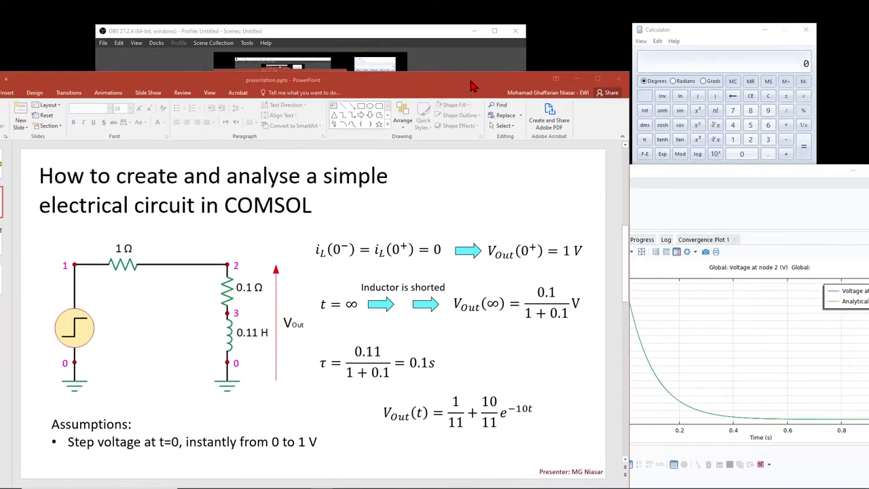
key("super+Up")
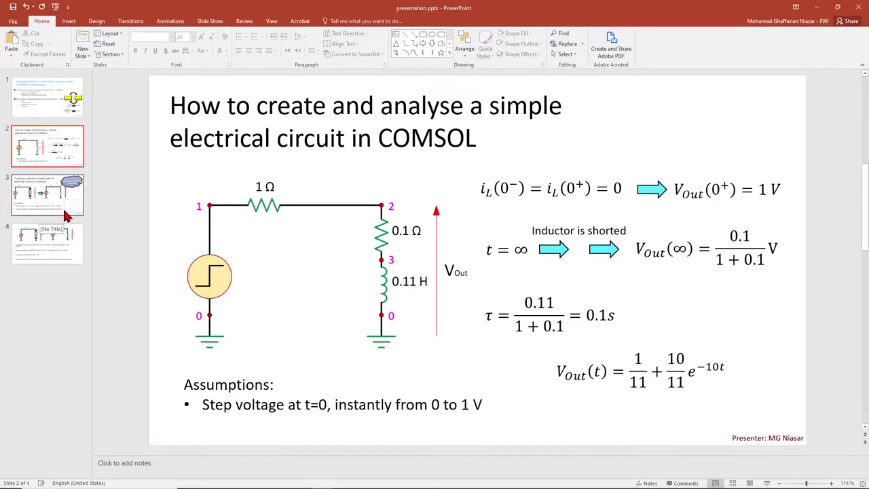
left_click(66, 216)
key("shift+F5")
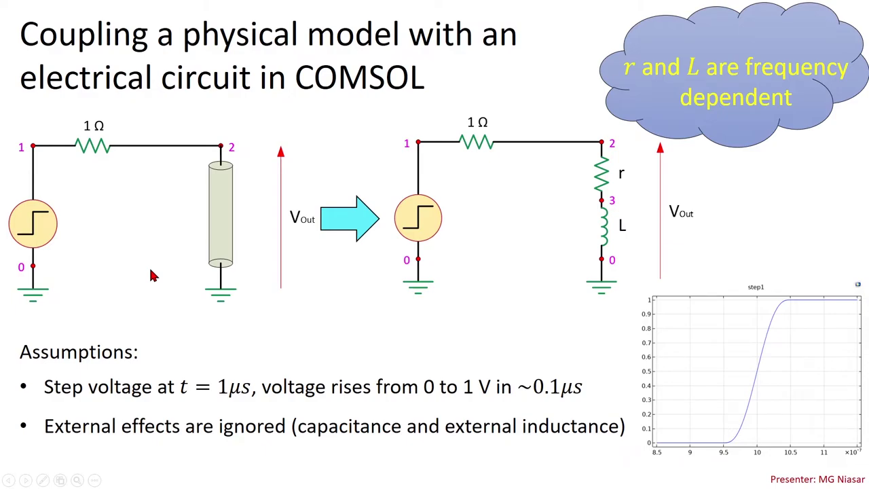
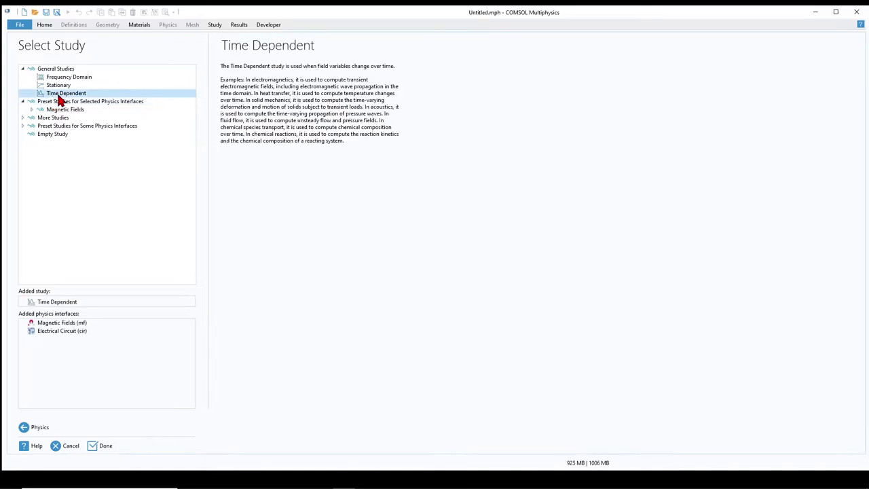
- Finish the new COMSOL model setup with the Time Dependent study and build a circle of radius 0.01 m at the origin
left_click(106, 446)
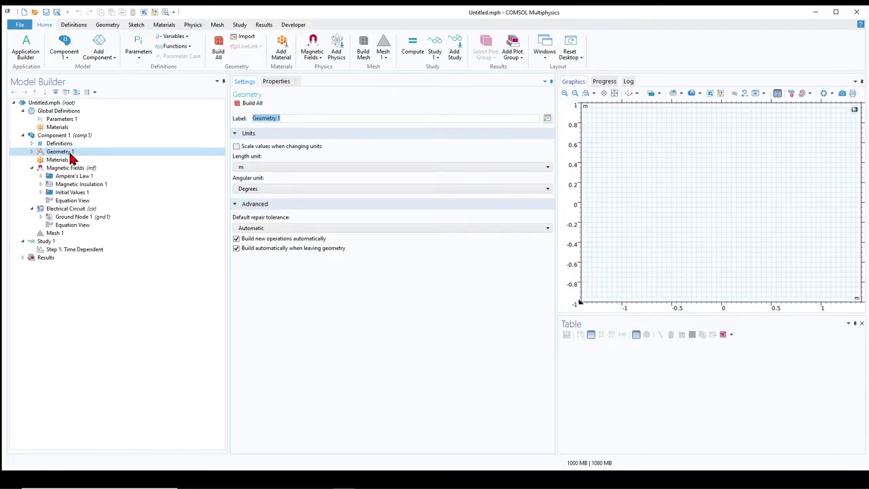
right_click(71, 155)
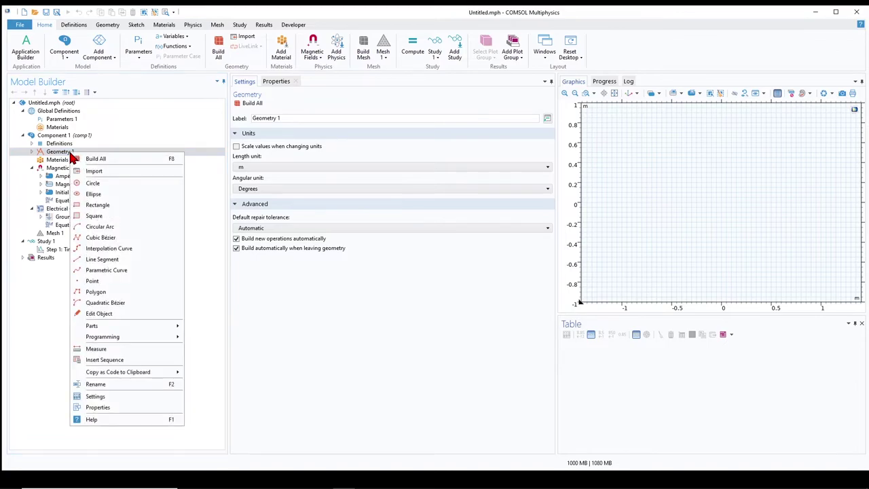
left_click(102, 183)
left_click(286, 176)
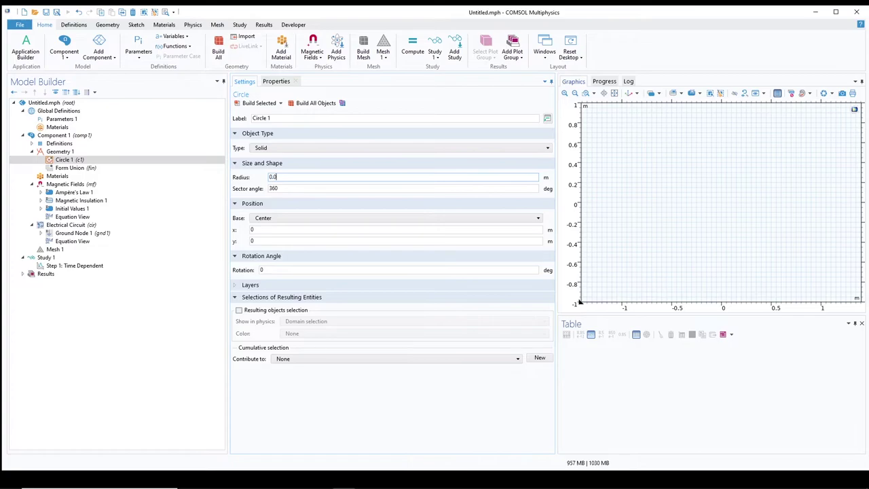
left_click(256, 103)
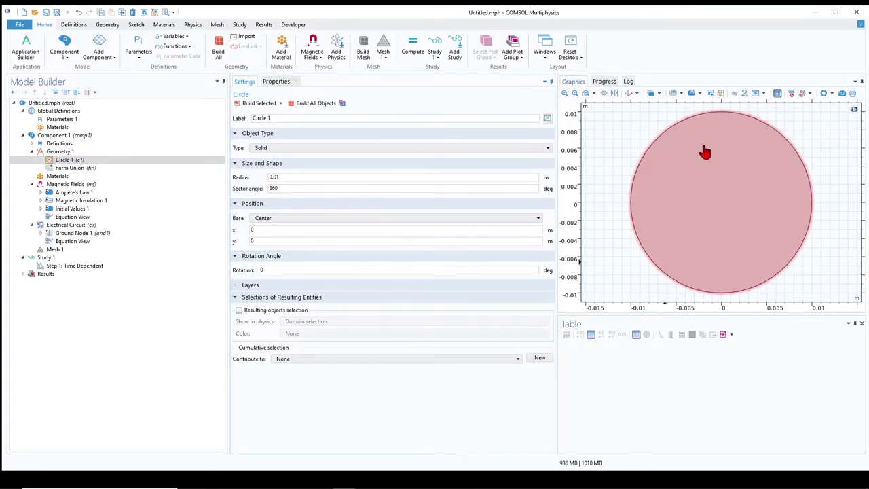
- Add a blank material for the circle with relative permeability 1, relative permittivity 1 and electrical conductivity 5.87e7 S/m
left_click(49, 179)
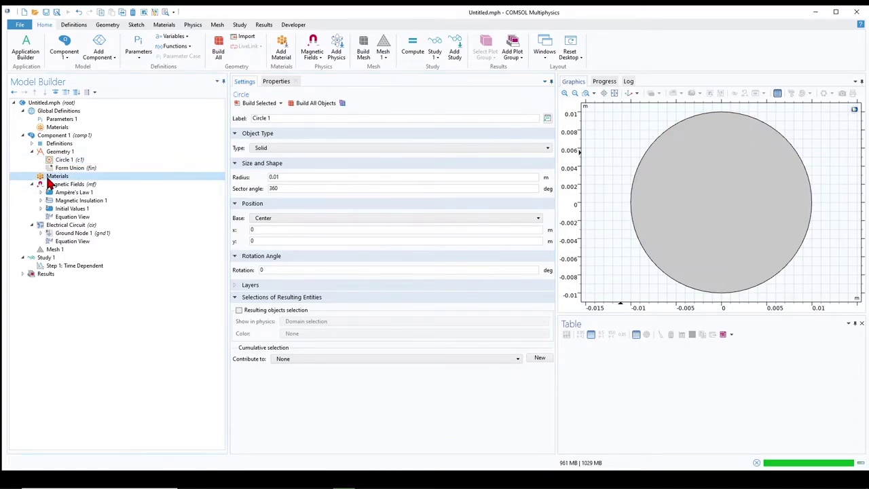
right_click(49, 180)
left_click(74, 210)
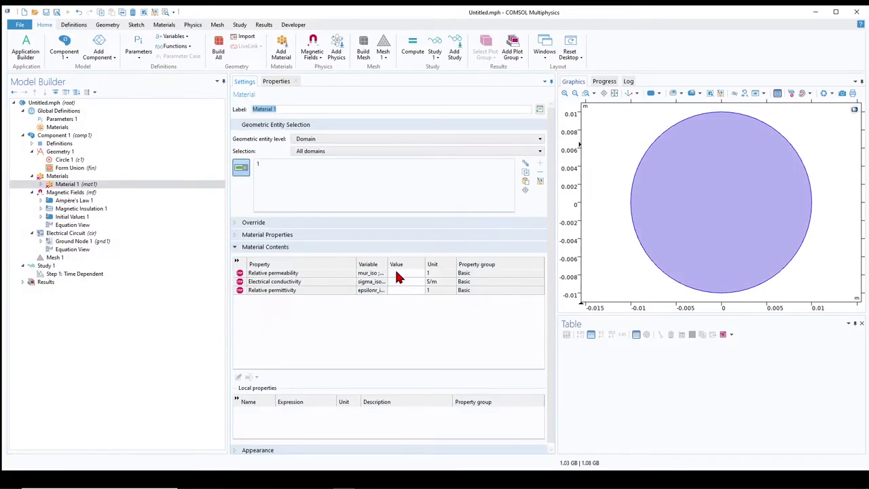
left_click(406, 272)
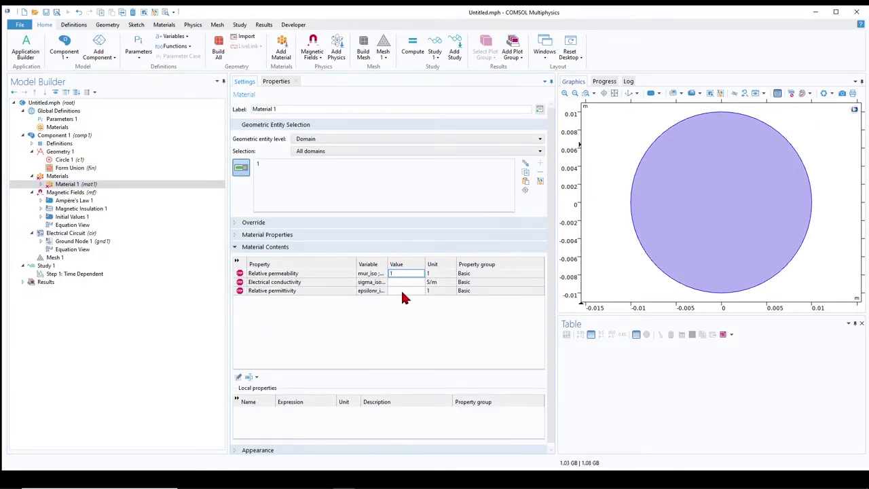
left_click(401, 290)
type("1")
left_click(400, 282)
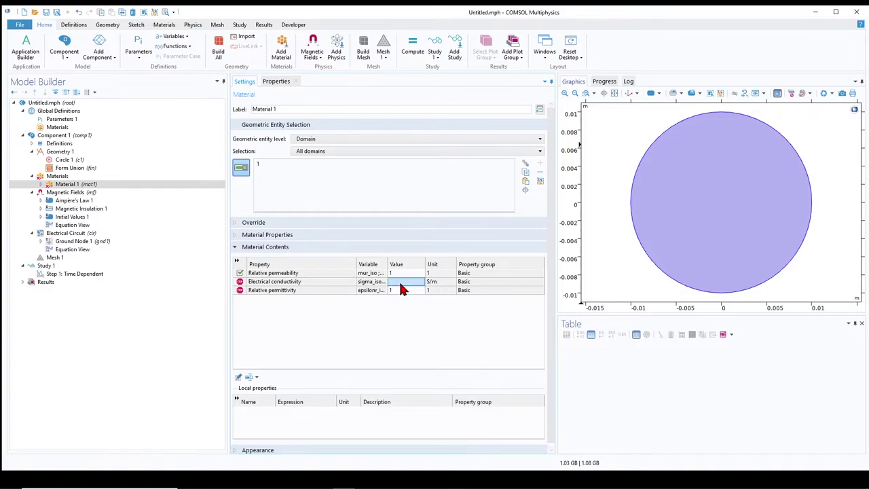
type("5.87e7")
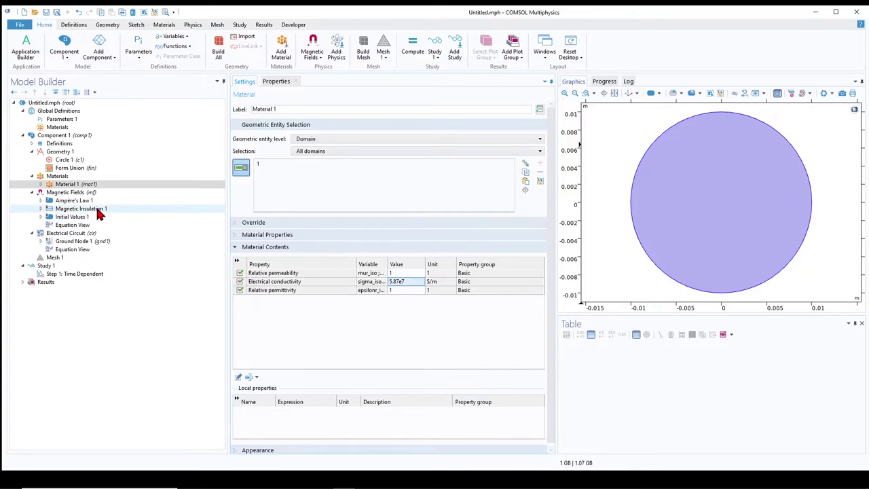
- Add a Coil feature to the Magnetic Fields interface and assign it to the circle domain
left_click(64, 193)
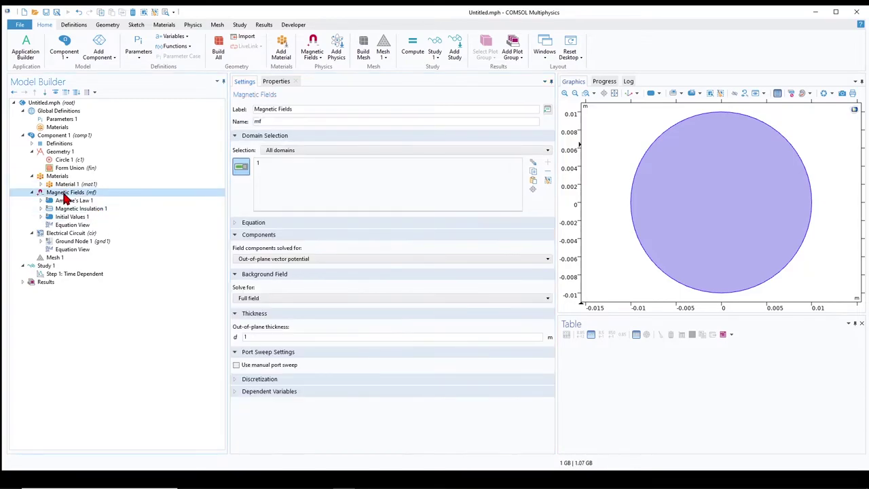
right_click(65, 197)
key("Escape")
left_click(733, 237)
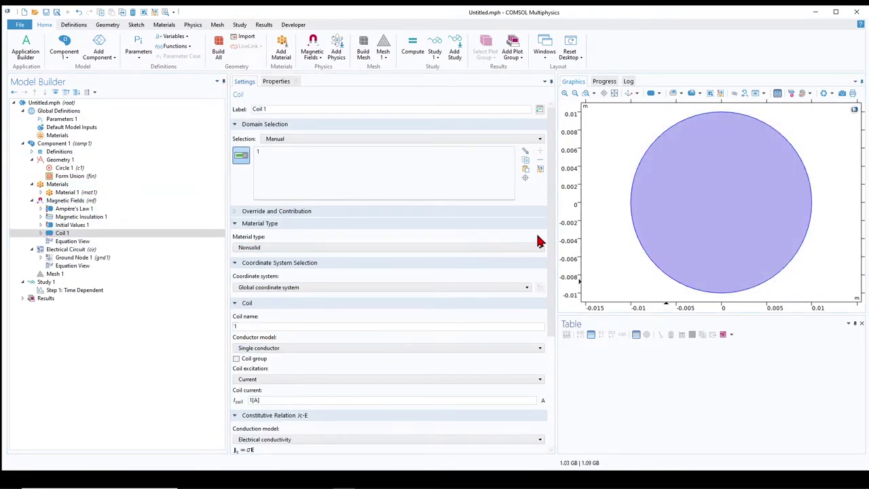
- Set the coil excitation of the single-conductor coil to Circuit (voltage)
left_click_drag(556, 236, 555, 333)
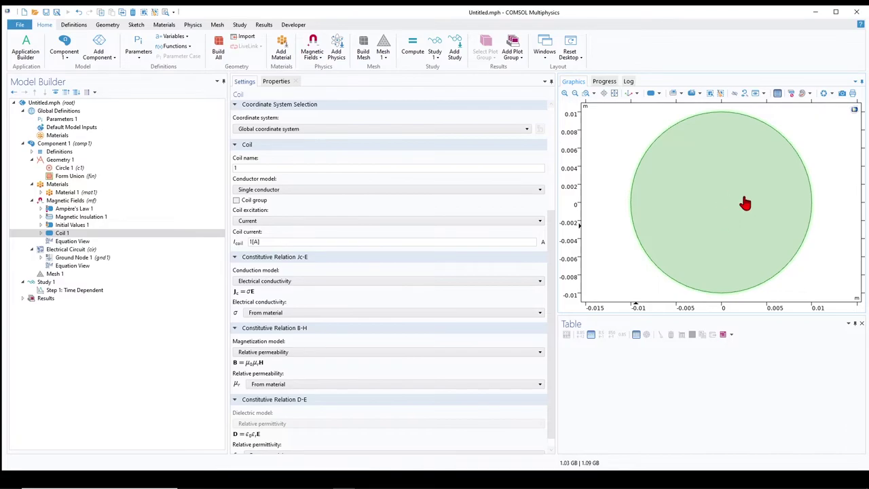
left_click(668, 225)
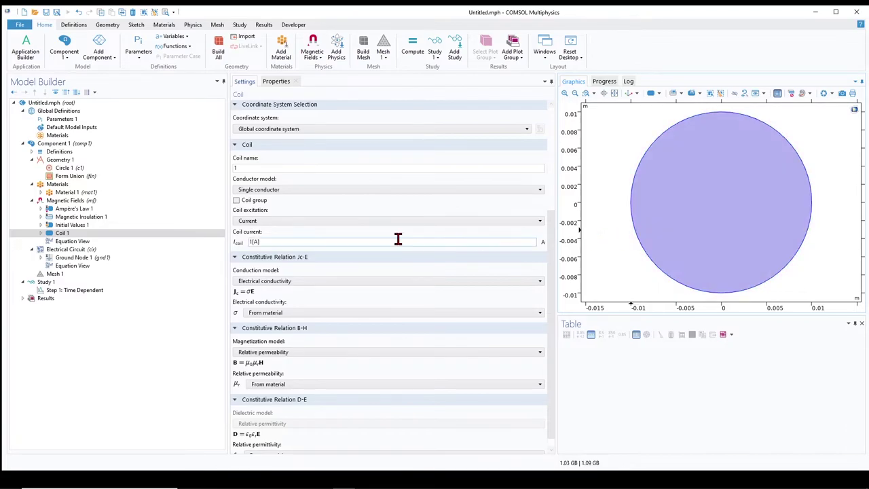
left_click(273, 218)
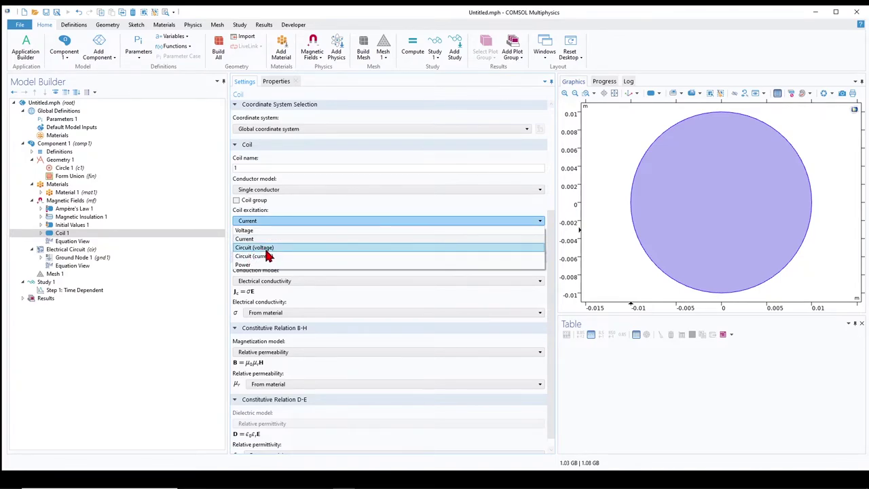
left_click(267, 249)
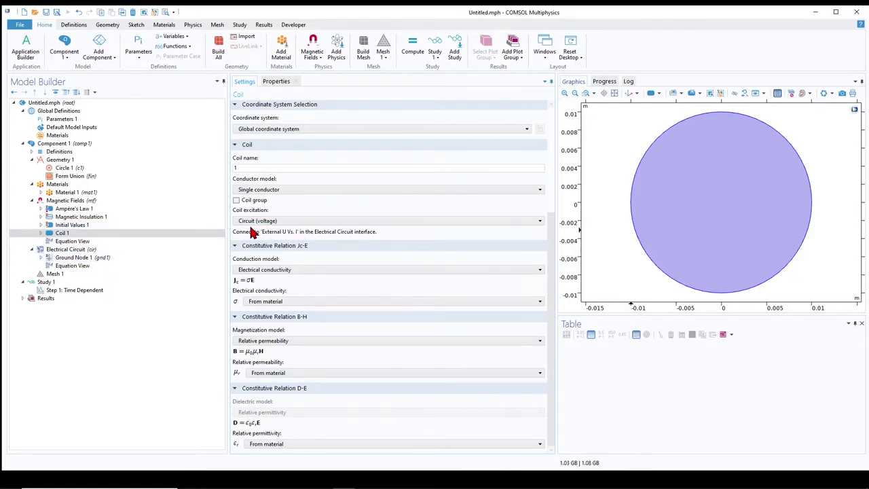
- Add a voltage source to the Electrical Circuit interface and connect its negative terminal to node 0
left_click(74, 250)
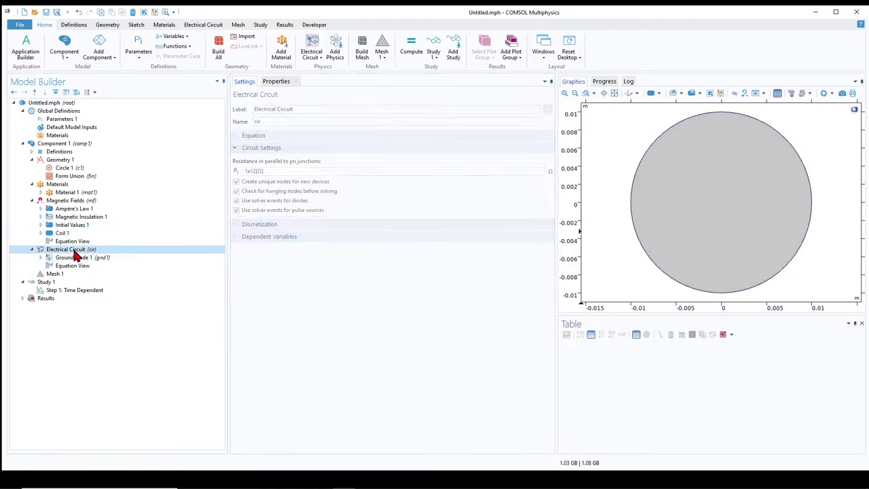
left_click(80, 259)
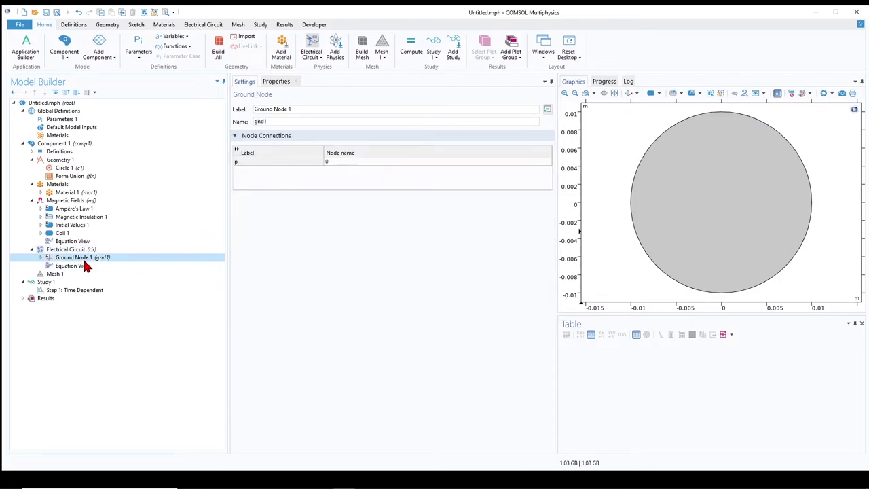
right_click(89, 252)
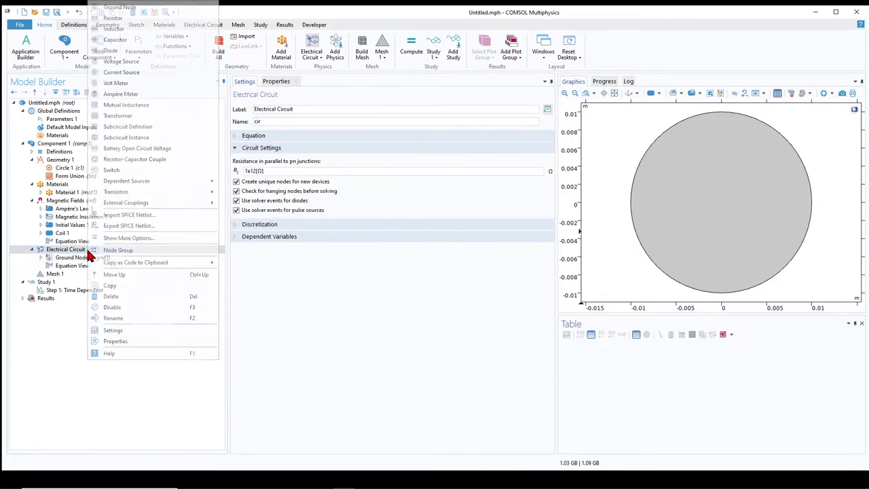
key("Escape")
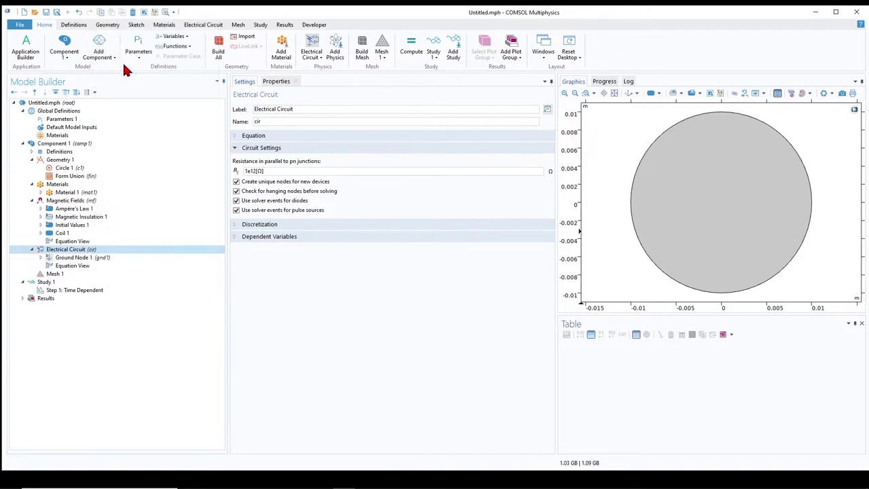
left_click(335, 169)
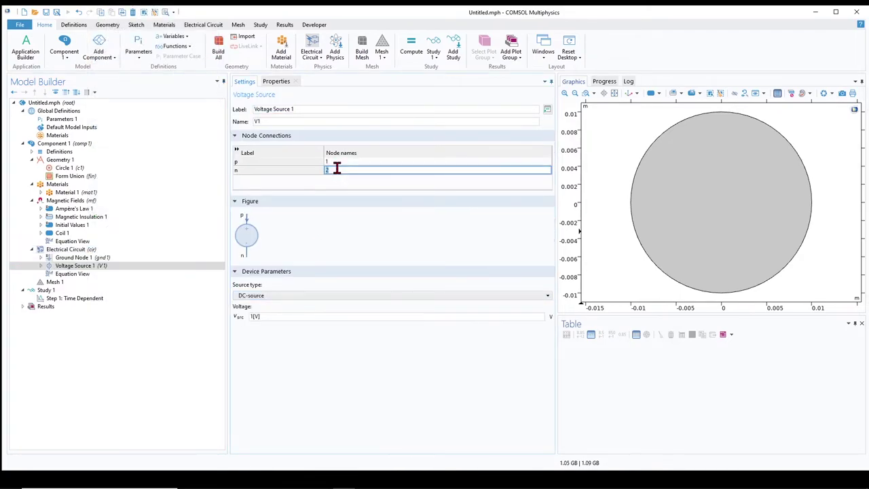
left_click(334, 161)
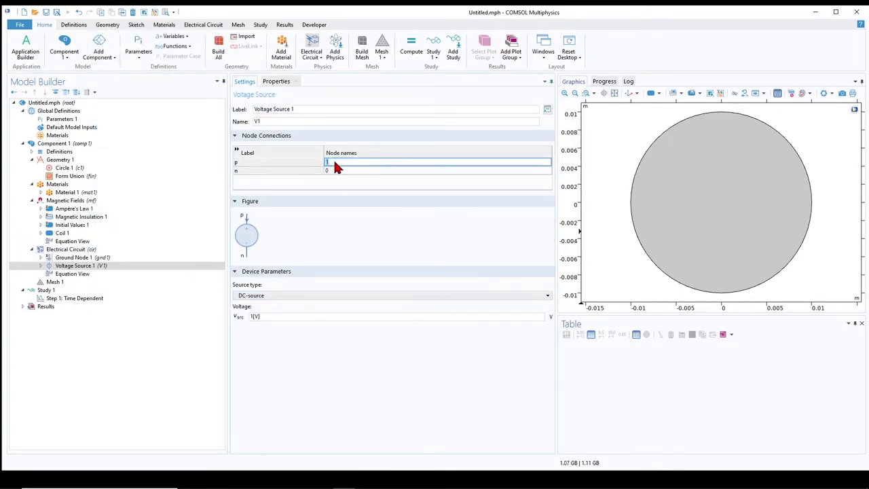
- Connect the voltage source's positive terminal to node 1, and add a resistor to the Electrical Circuit interface between nodes 1 and 2
left_click(338, 174)
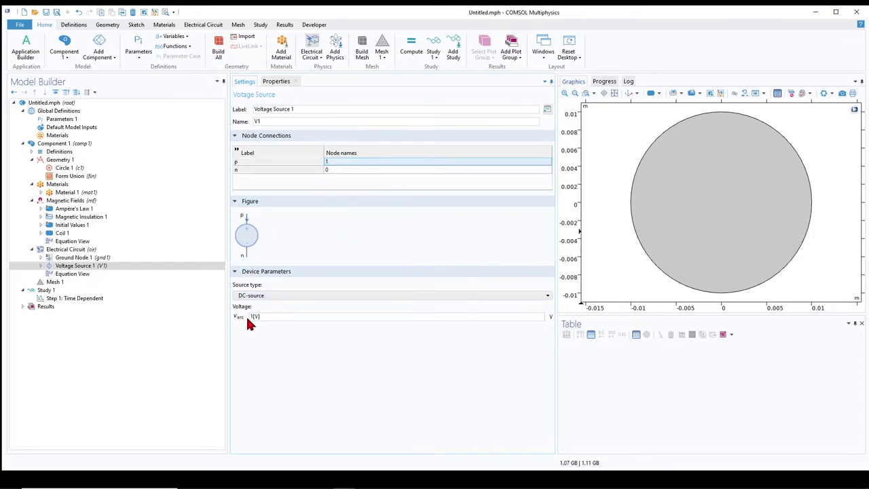
left_click(76, 249)
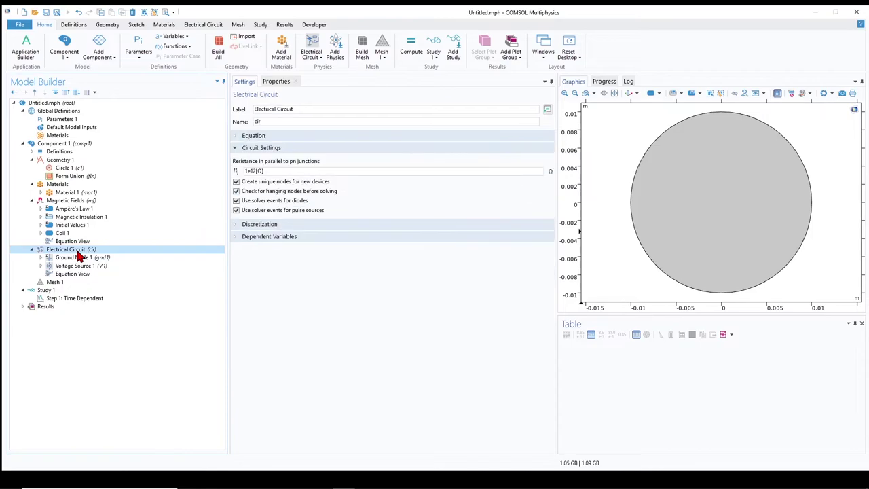
right_click(78, 253)
left_click(114, 24)
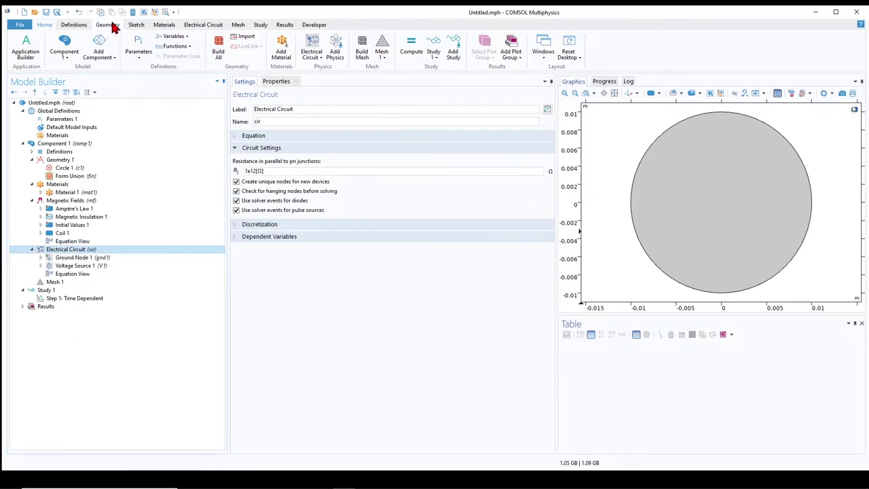
left_click(338, 162)
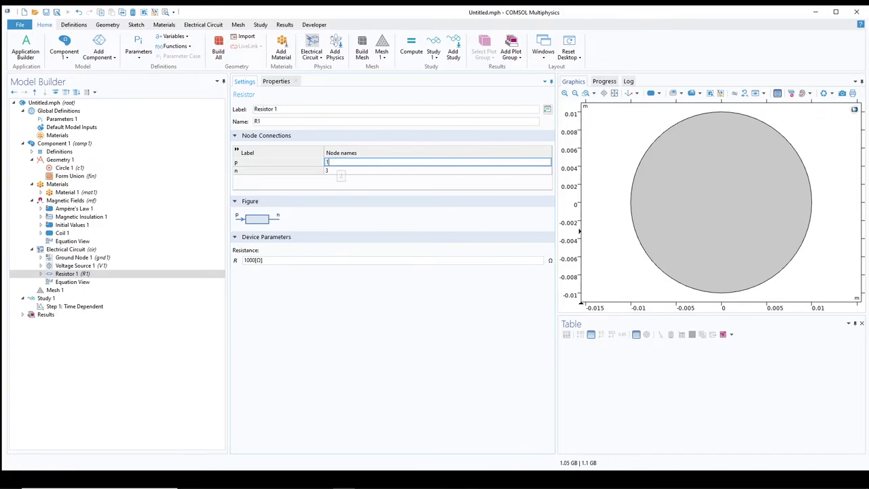
left_click(334, 170)
type("22")
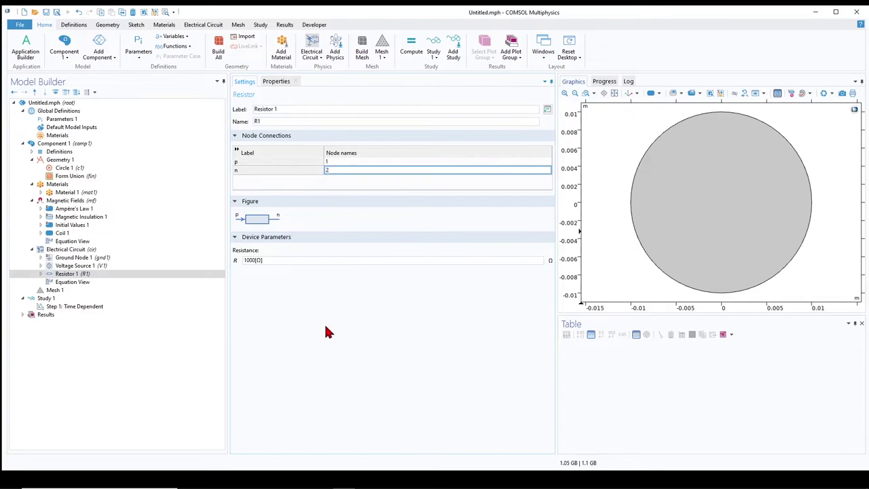
- Set the resistance of the circuit's resistor to 1 Ω
left_click(325, 331)
key("BackSpace")
key("BackSpace")
key("BackSpace")
left_click(200, 276)
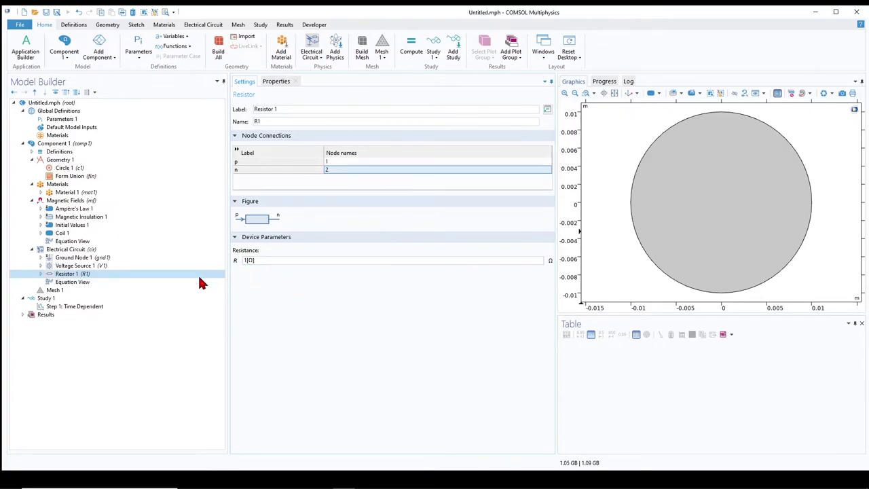
- Check the available external circuit couplings against the Coil feature's excitation options, keeping the excitation at Circuit (voltage)
right_click(80, 249)
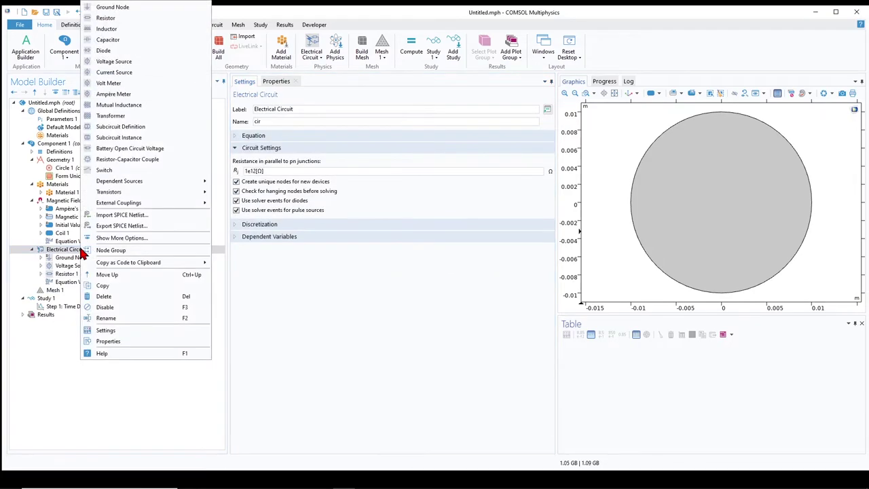
mouse_move(129, 203)
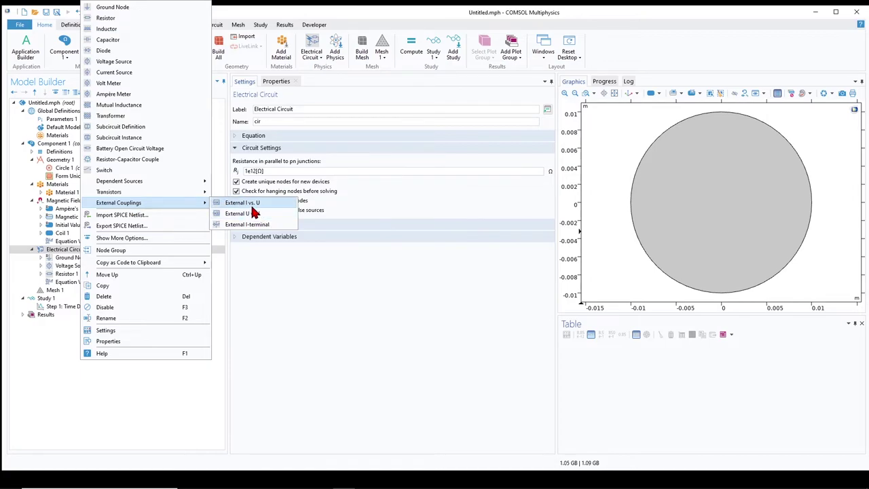
left_click(277, 277)
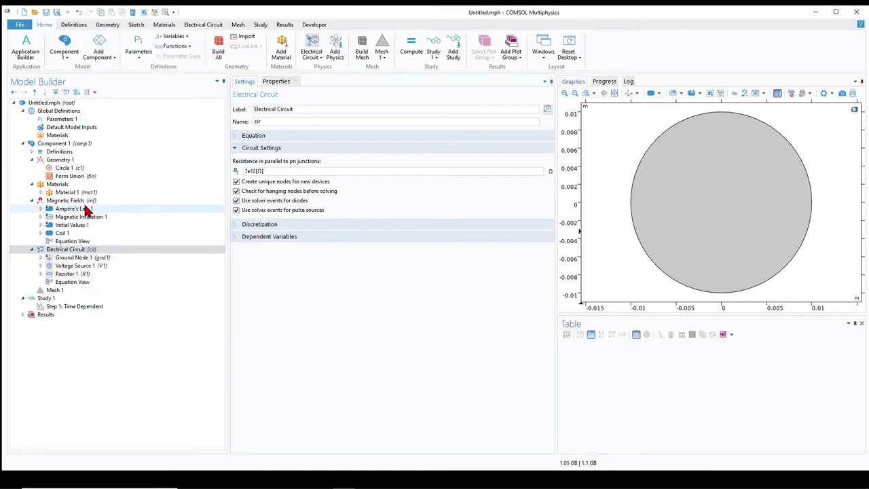
left_click(75, 234)
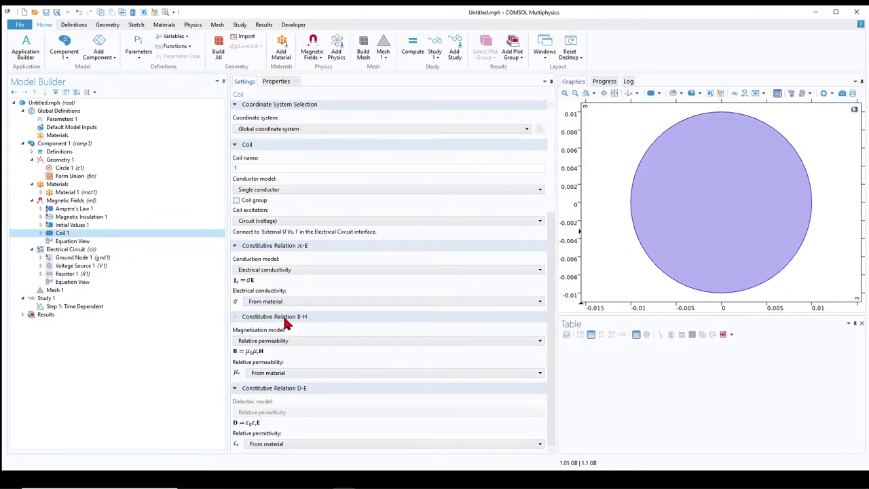
left_click(277, 224)
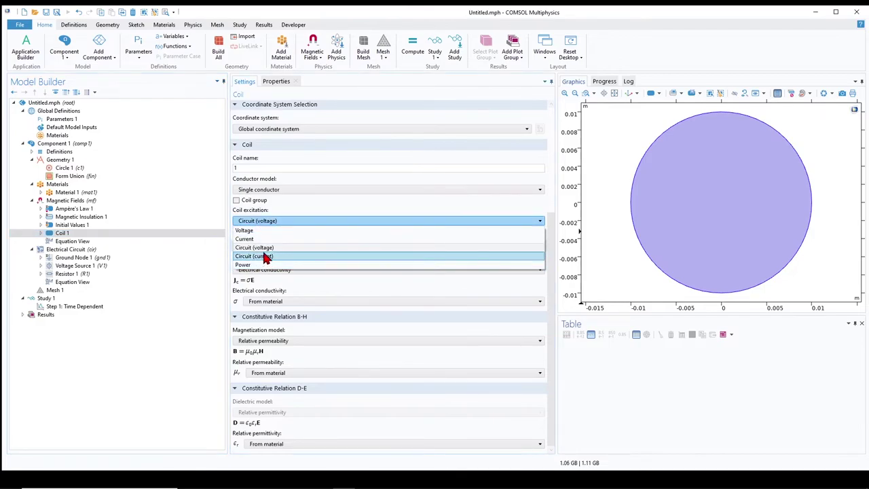
left_click(265, 247)
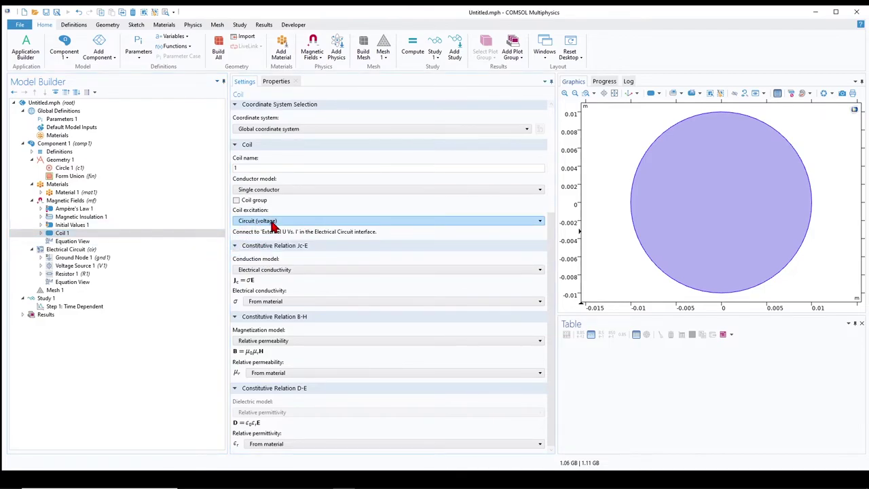
- Add an External U vs. I coupling to the Electrical Circuit interface and take its current from Coil current (mf/coil1)
right_click(72, 249)
mouse_move(157, 203)
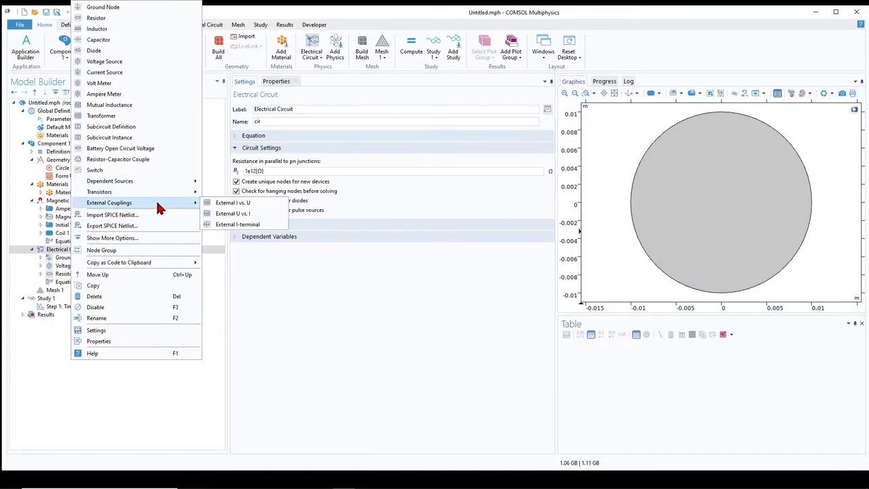
left_click(233, 213)
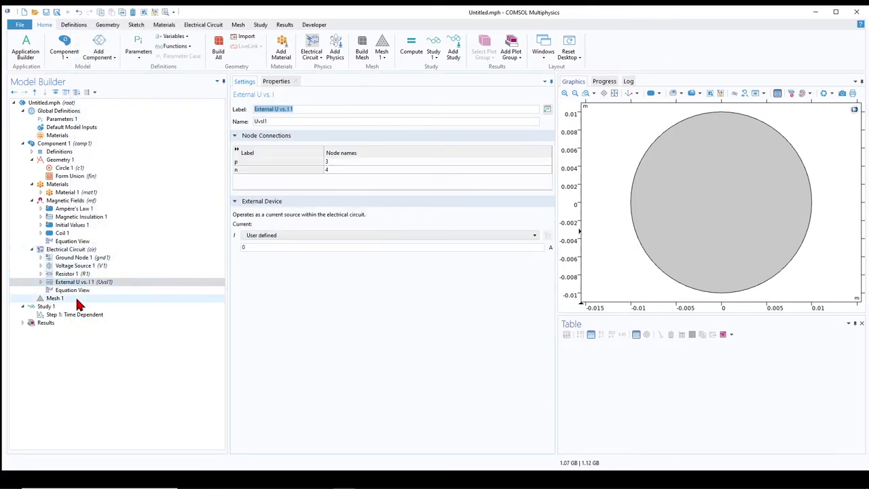
left_click(265, 237)
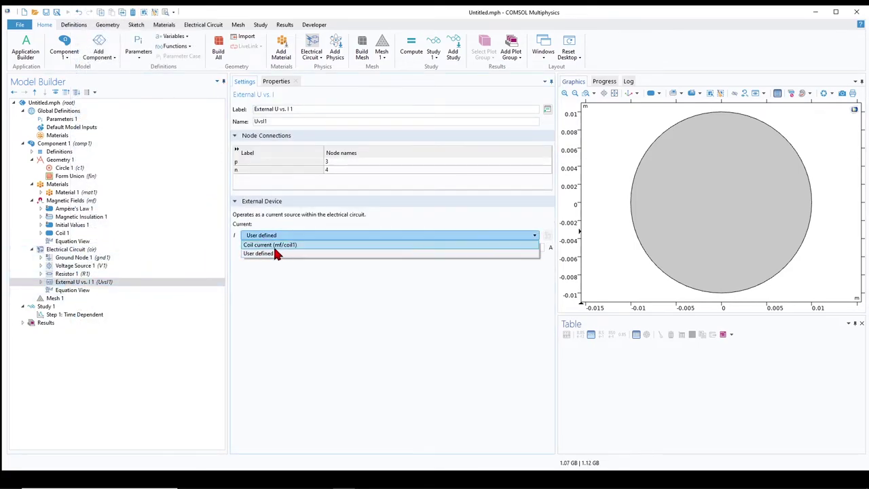
left_click(259, 247)
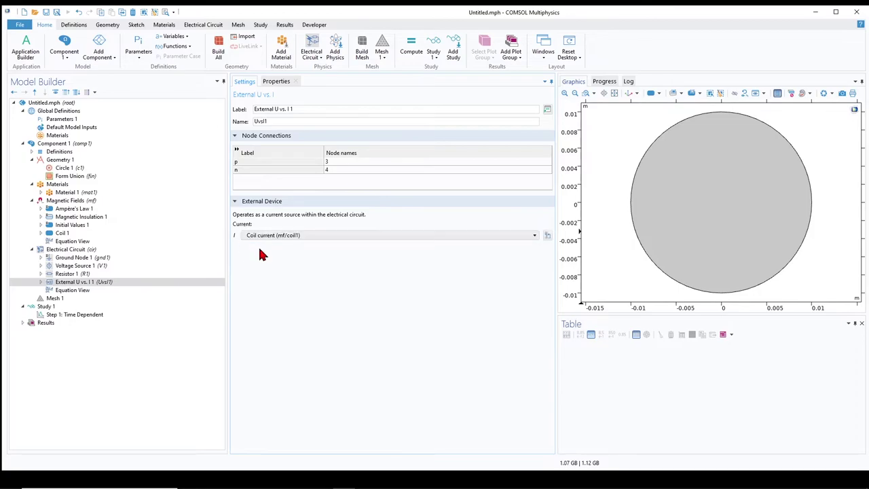
- Connect the External U vs. I device between nodes 2 and 0, and check its connection against the resistor's nodes
left_click(336, 163)
type("2")
left_click(338, 170)
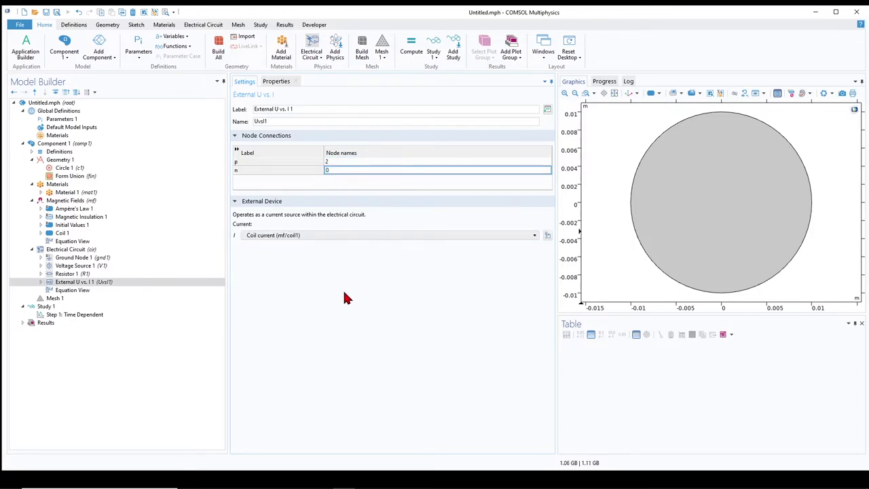
left_click(80, 274)
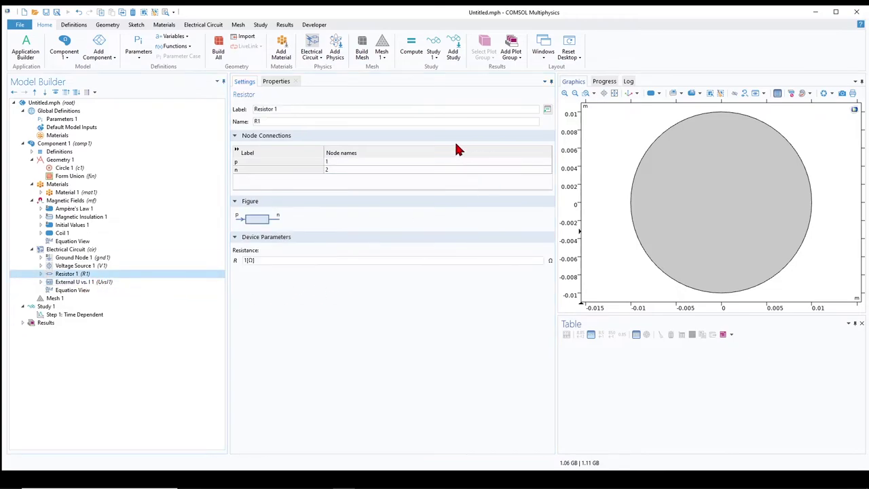
left_click(105, 282)
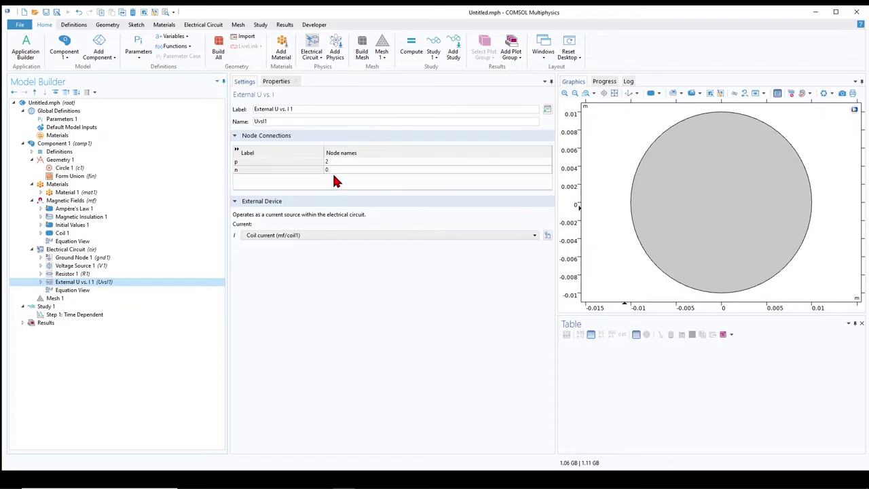
- Set the physics-controlled mesh element size to Extremely fine and build the mesh
left_click(54, 299)
left_click(290, 197)
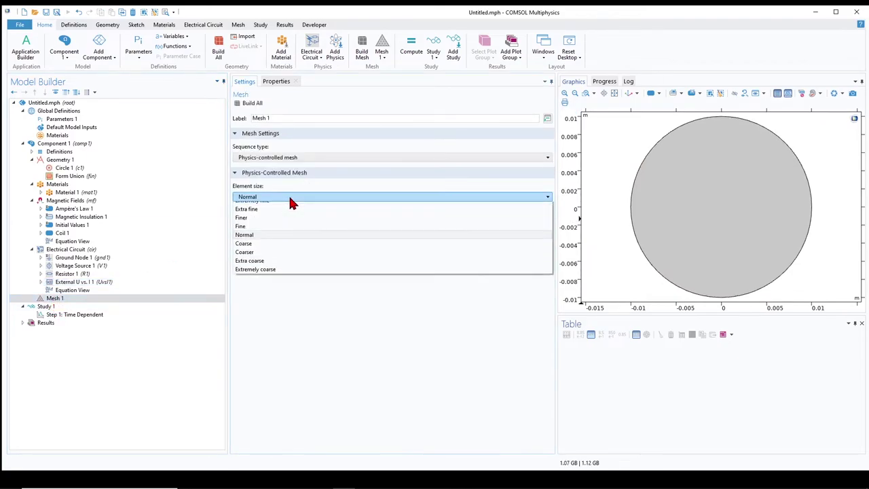
left_click(275, 207)
left_click(253, 104)
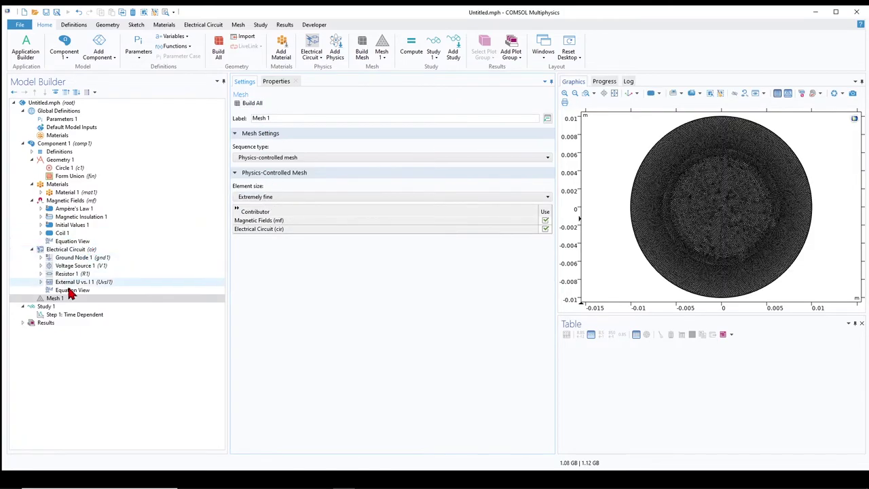
- Add boundary layers to the mesh on all four outer boundaries of the circle, build them and inspect the layers near the edge
right_click(54, 299)
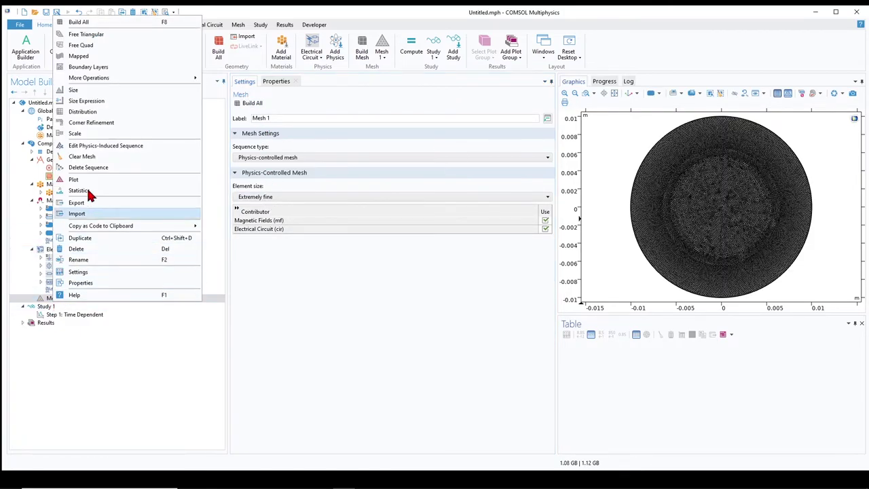
left_click(112, 67)
left_click(101, 324)
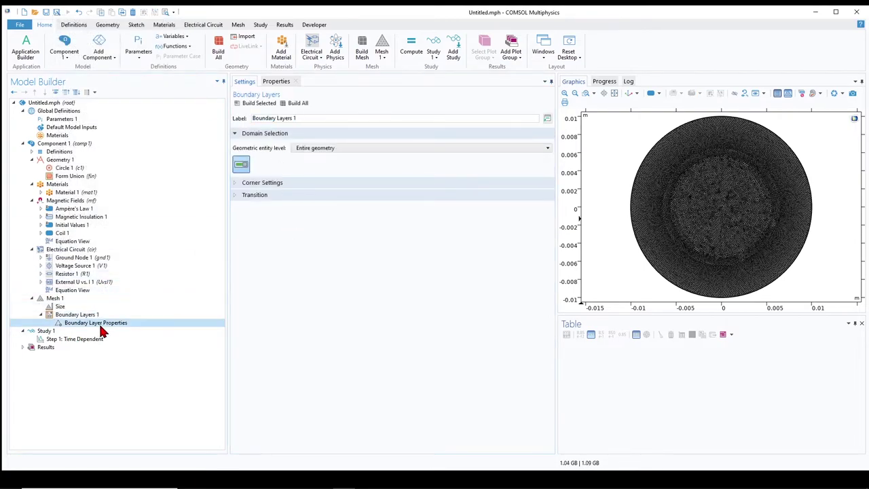
left_click_drag(604, 117, 827, 305)
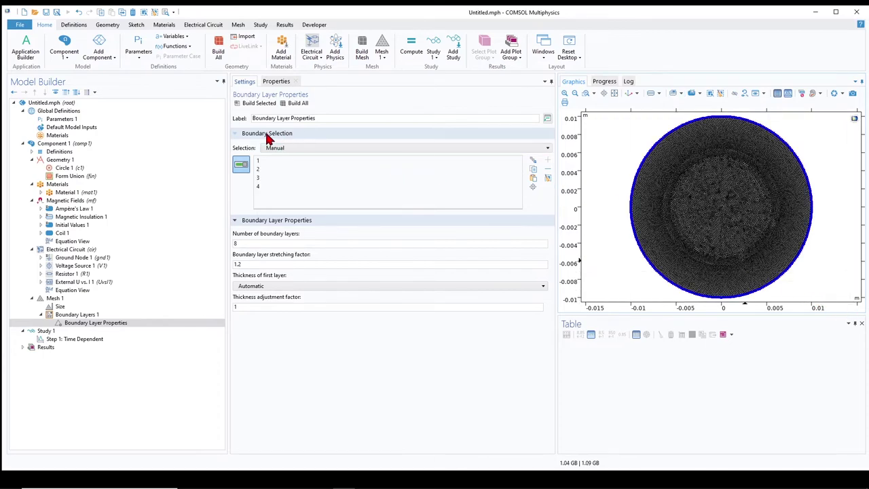
left_click(256, 103)
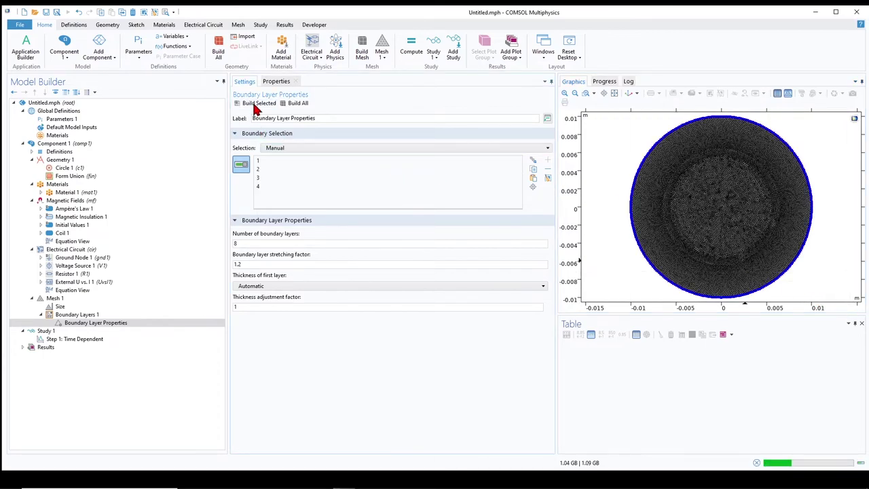
left_click(585, 93)
left_click_drag(621, 151, 665, 178)
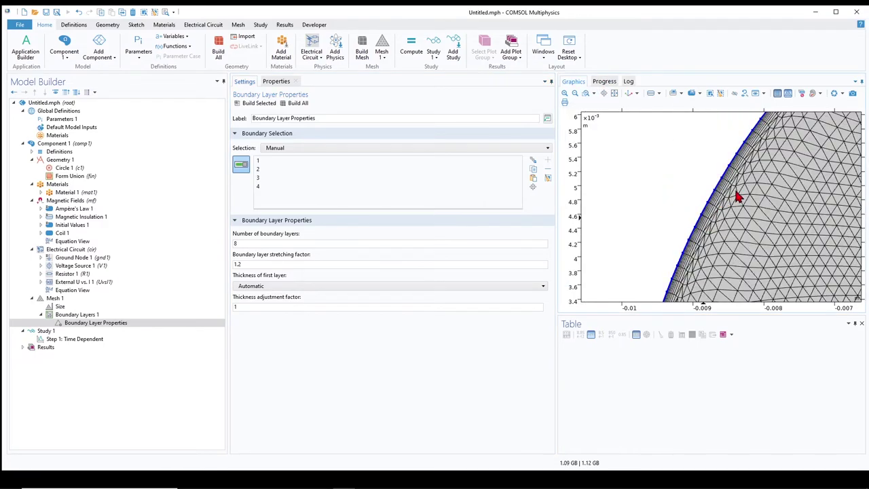
left_click(613, 95)
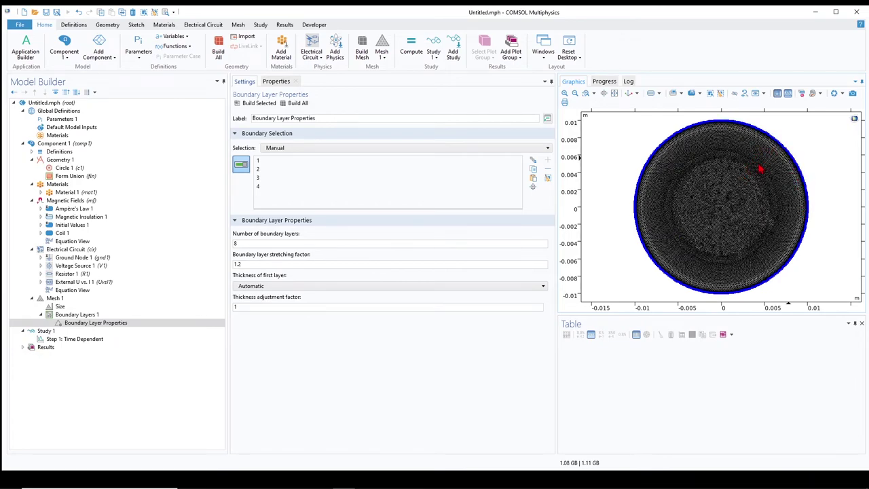
- Define a step function at location 1e-6 with a transition zone size of 0.1e-6, and plot it
left_click(66, 153)
right_click(66, 155)
mouse_move(164, 180)
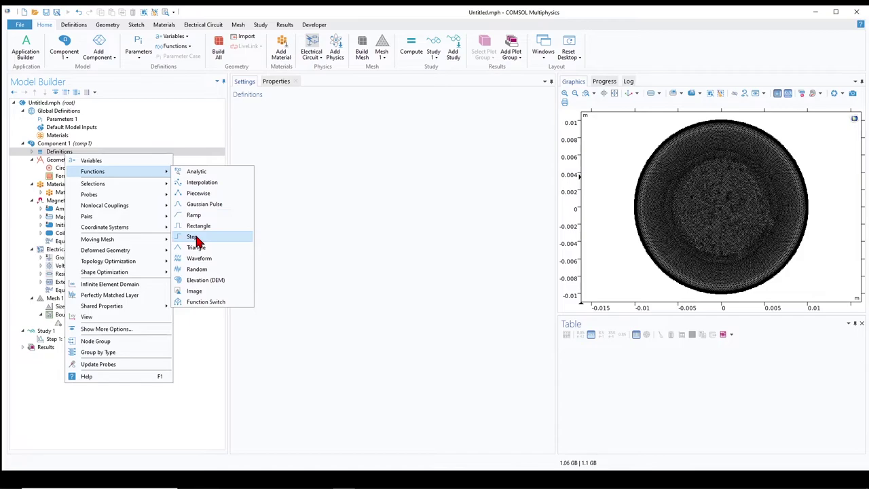
left_click(194, 236)
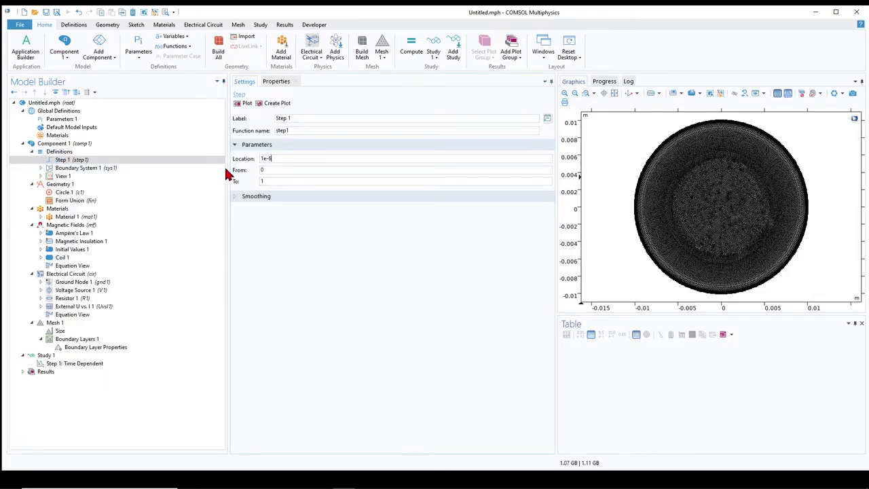
left_click(262, 197)
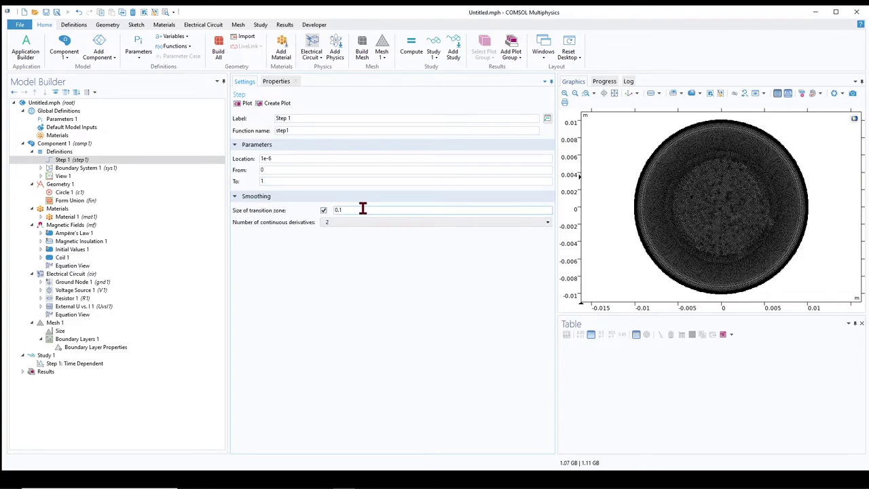
left_click(364, 257)
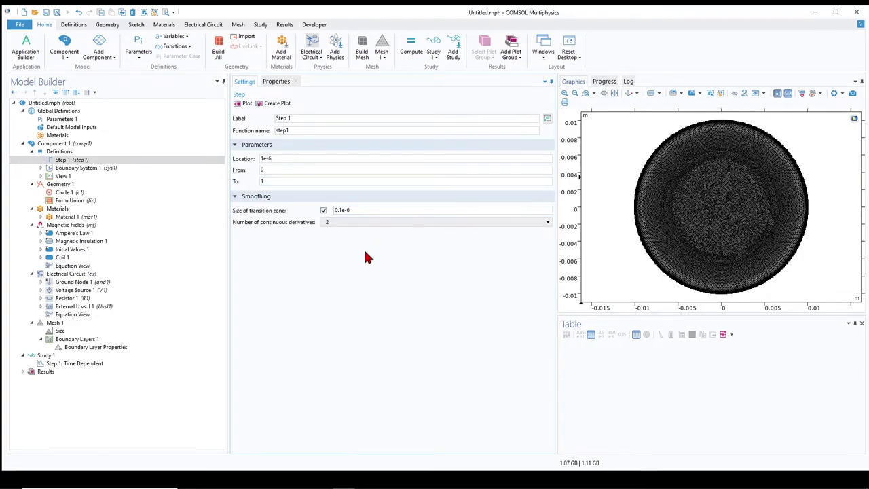
left_click(246, 105)
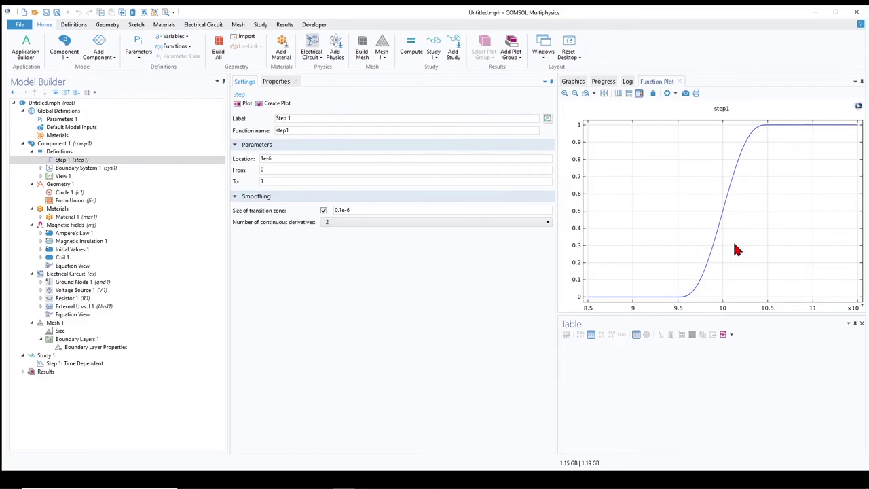
- Apply the step function step1(t) to the voltage expression of the circuit's voltage source
left_click(76, 160)
left_click(314, 158)
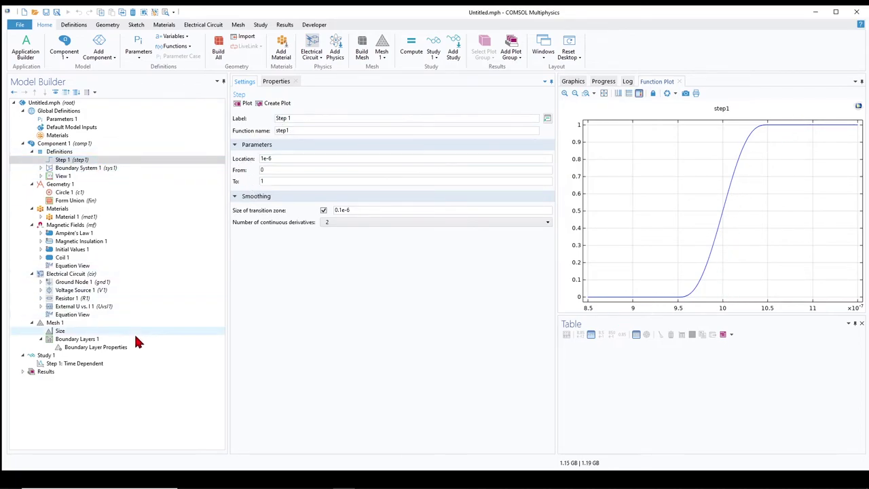
left_click(82, 291)
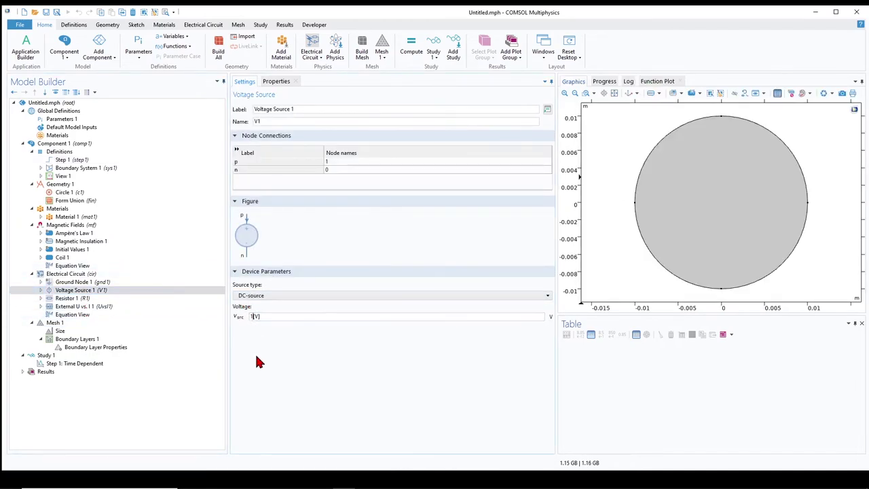
type("step1")
type("(t)")
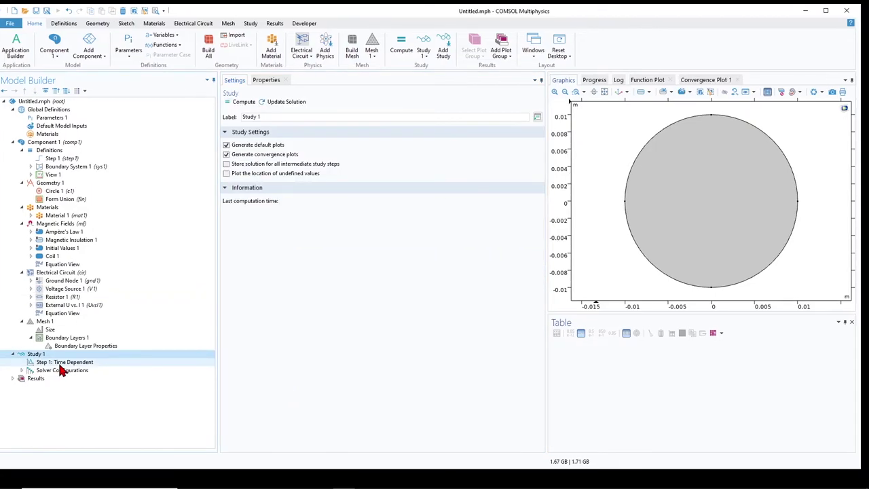
- Set the time-dependent study's output time range to end at 3e-6 s and compute the study
left_click(60, 363)
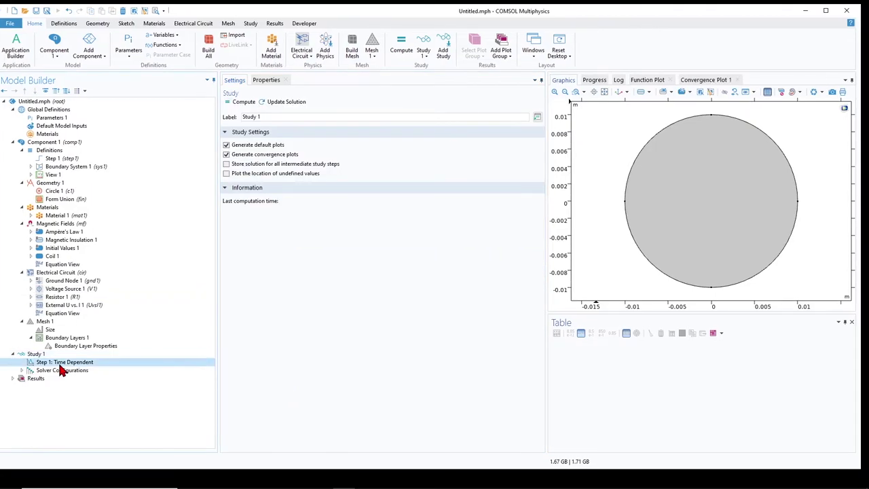
left_click(285, 162)
key("BackSpace")
key("BackSpace")
type("10e-5")
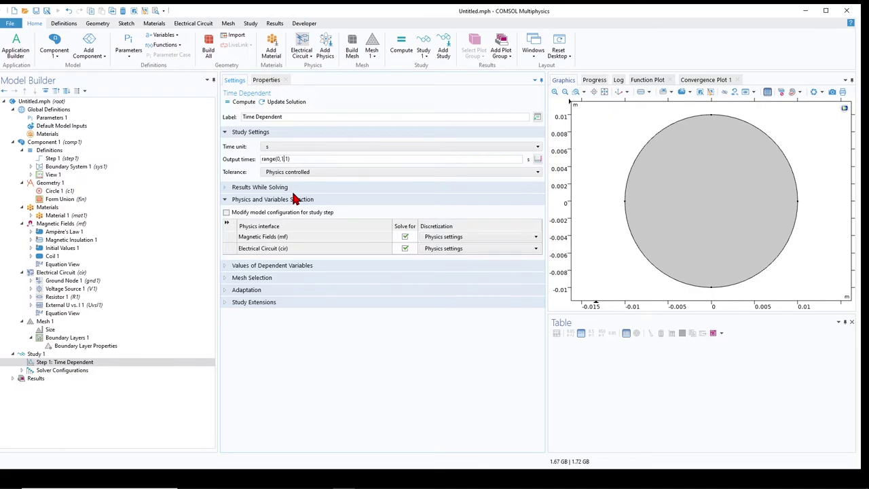
type(",")
key("BackSpace")
type("3e-6")
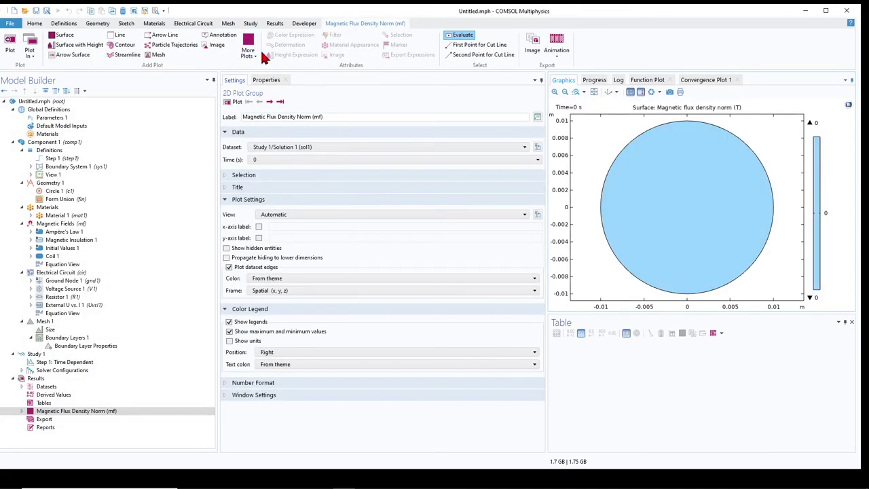
- Add a 1D plot group containing a Global plot that uses the Study 1/Solution 1 dataset
left_click(34, 381)
right_click(33, 380)
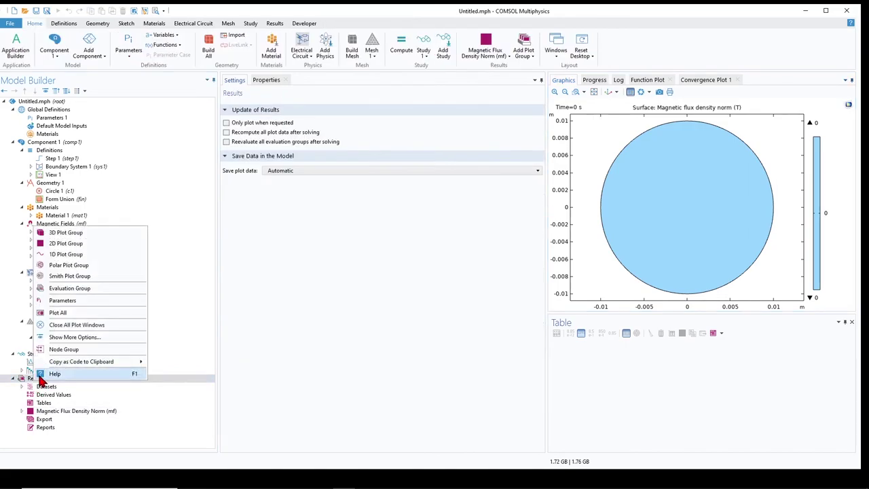
left_click(78, 261)
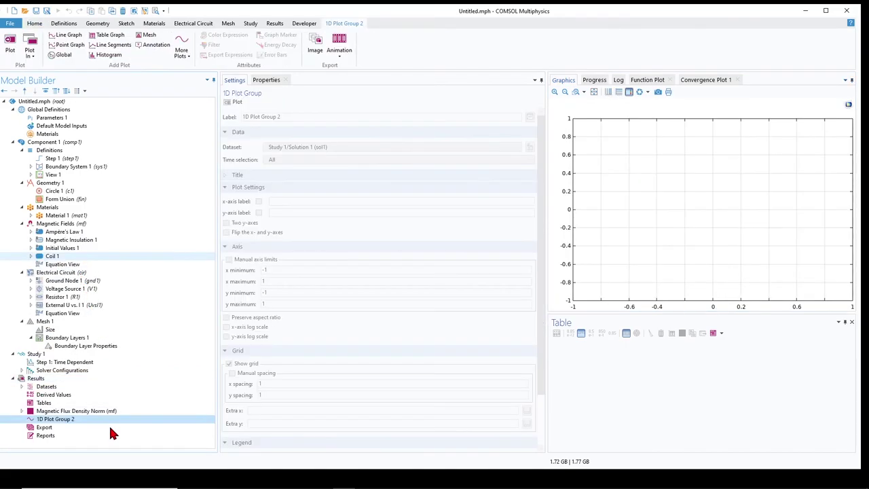
right_click(53, 419)
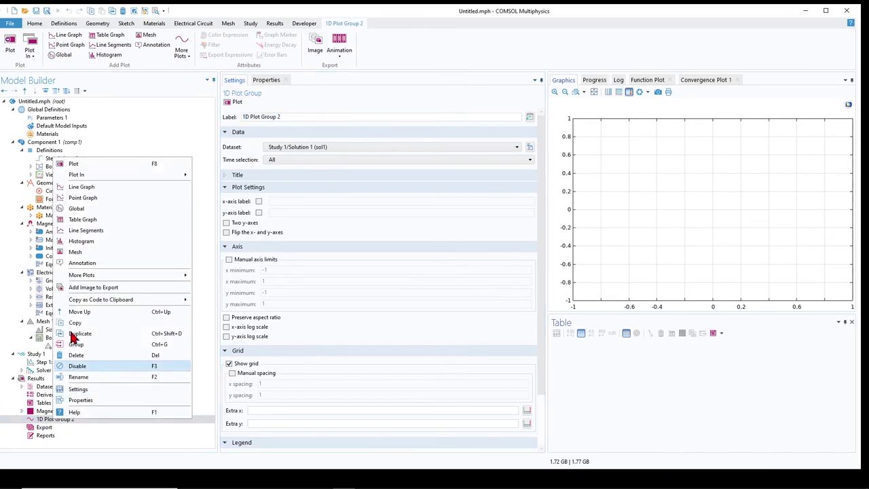
left_click(76, 210)
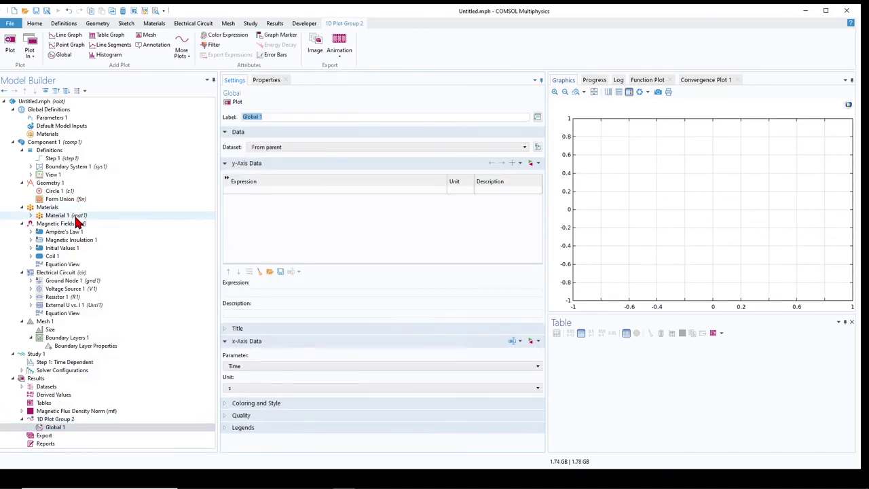
left_click(330, 147)
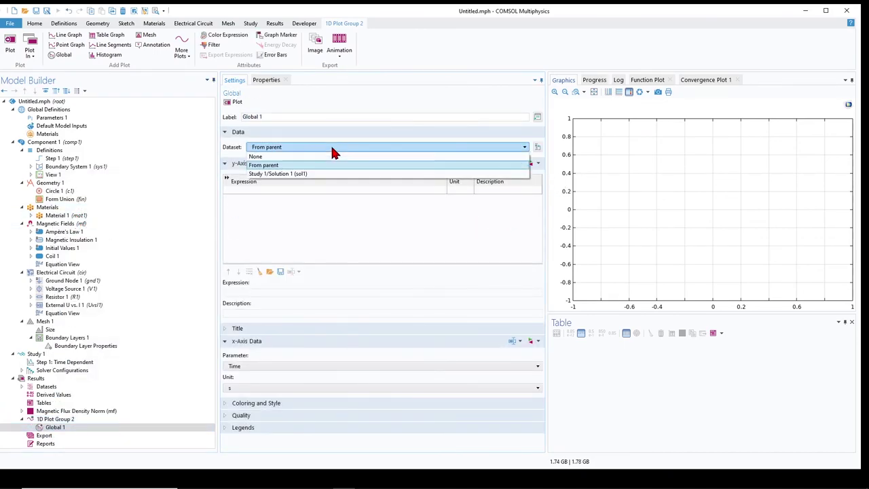
left_click(313, 174)
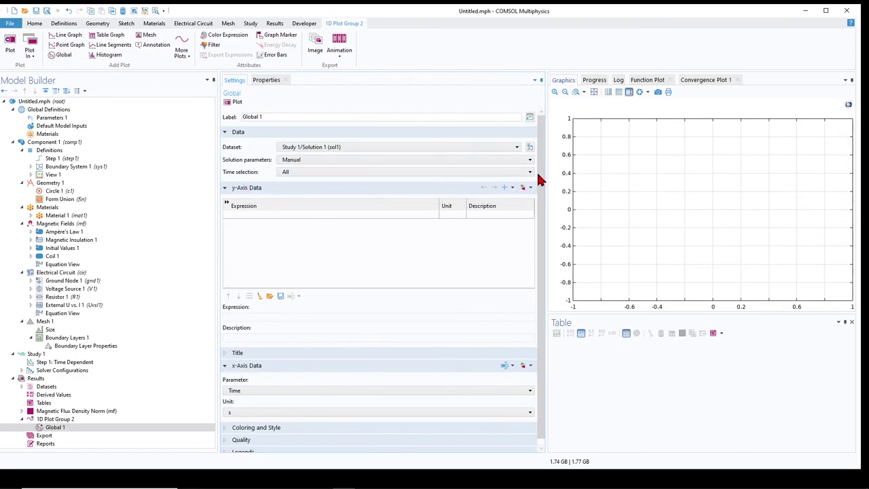
- Add the electrical circuit's voltage at node 2 (cir.v_2) as the Global plot's y-axis expression and plot it
left_click(528, 188)
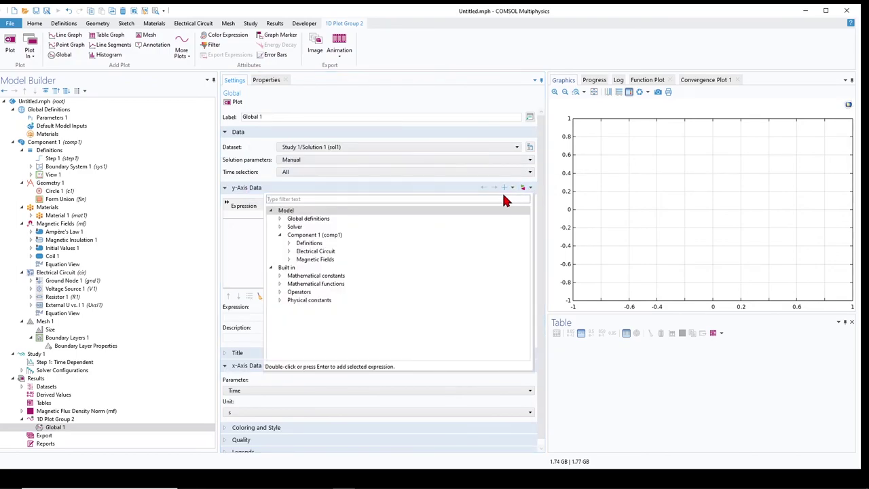
left_click(289, 251)
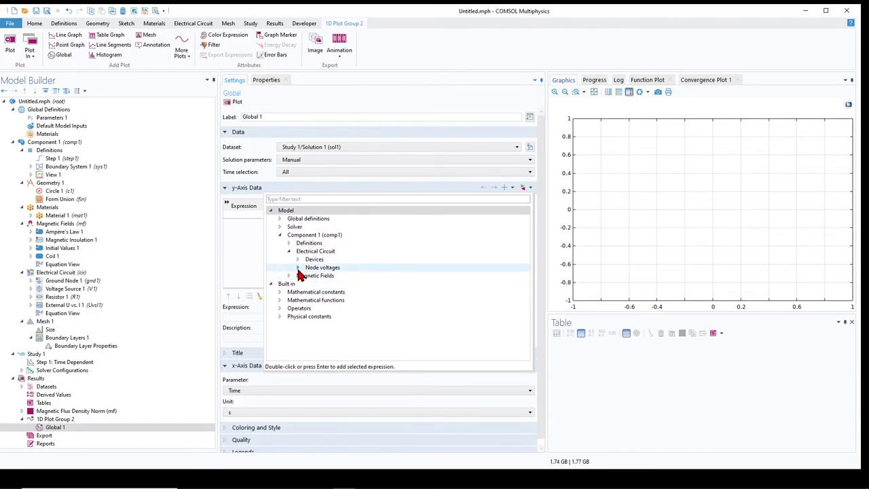
left_click(298, 267)
double_click(377, 292)
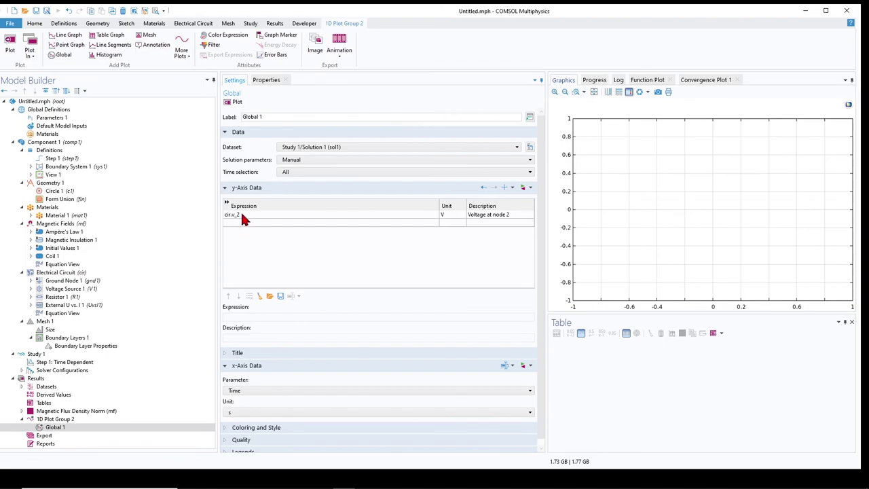
left_click(236, 101)
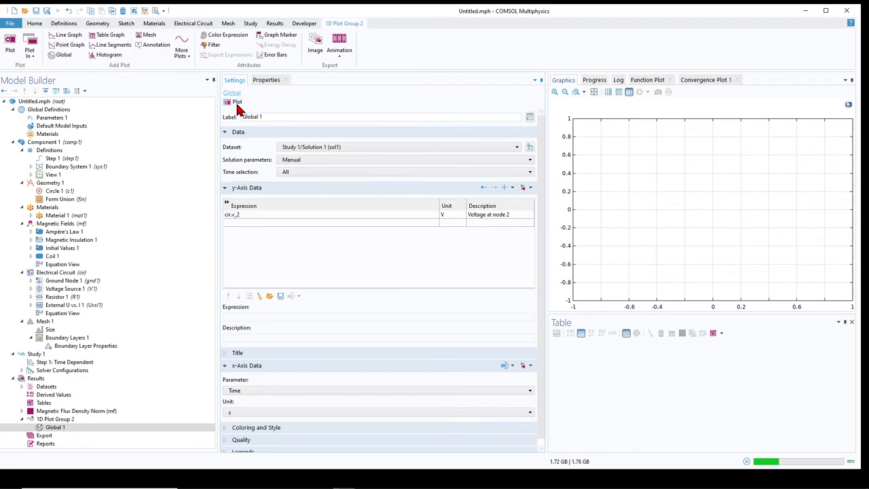